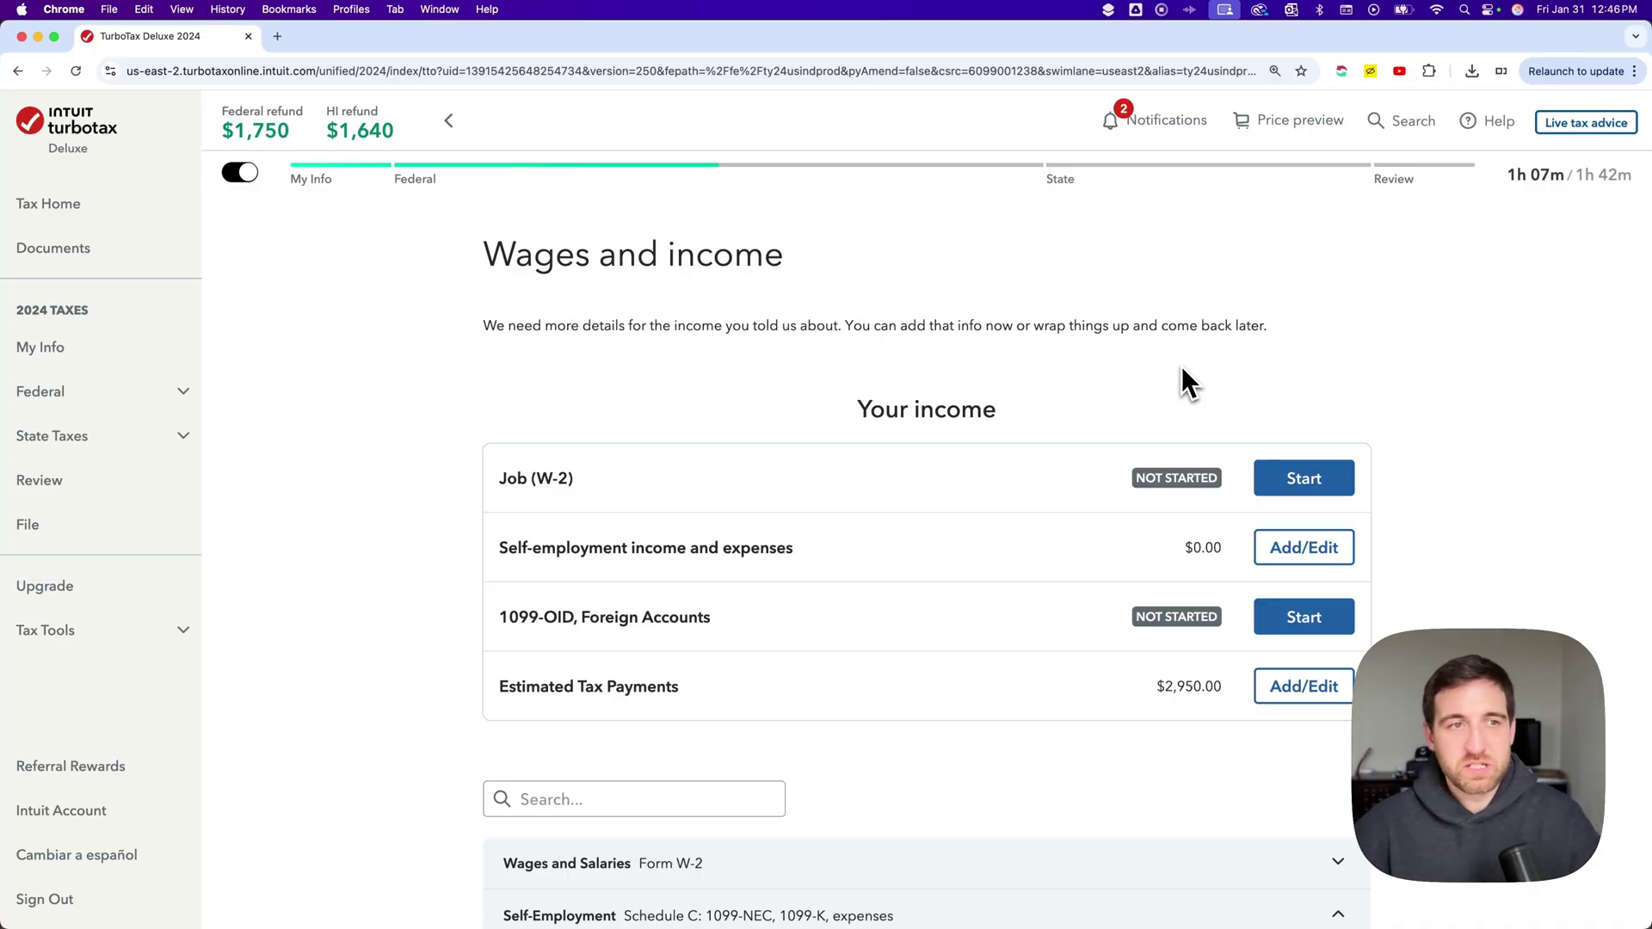
Step: Open Wages & Income under Federal and expand the Self-Employment category
left_click(180, 396)
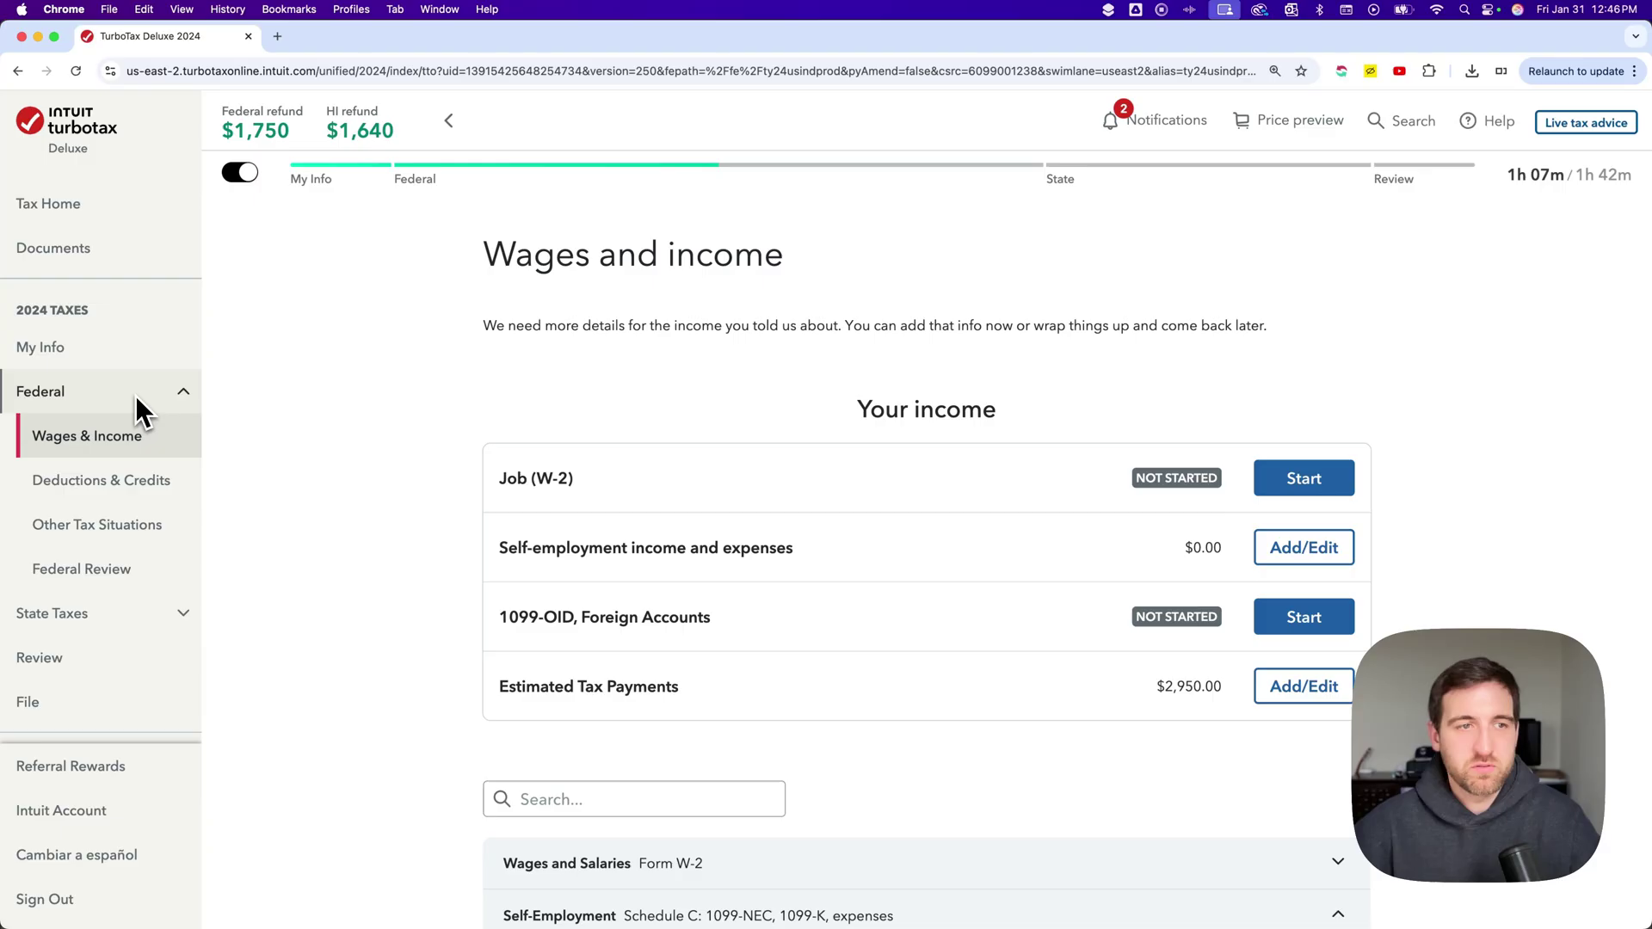
left_click(118, 441)
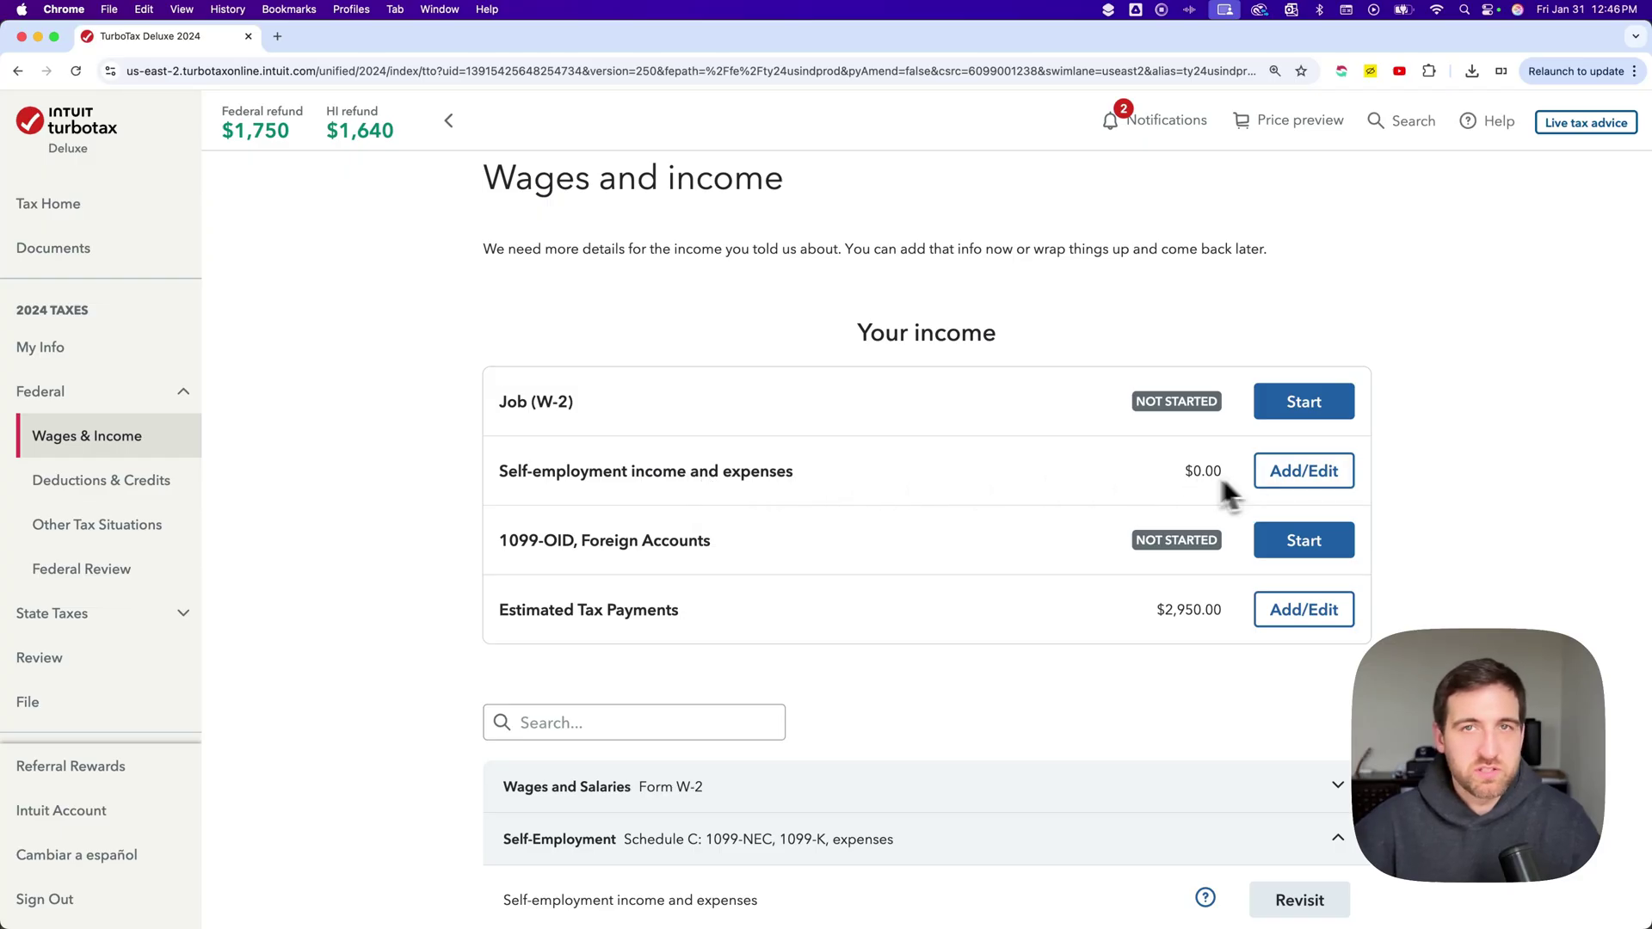
scroll(450, 495, "down", 4)
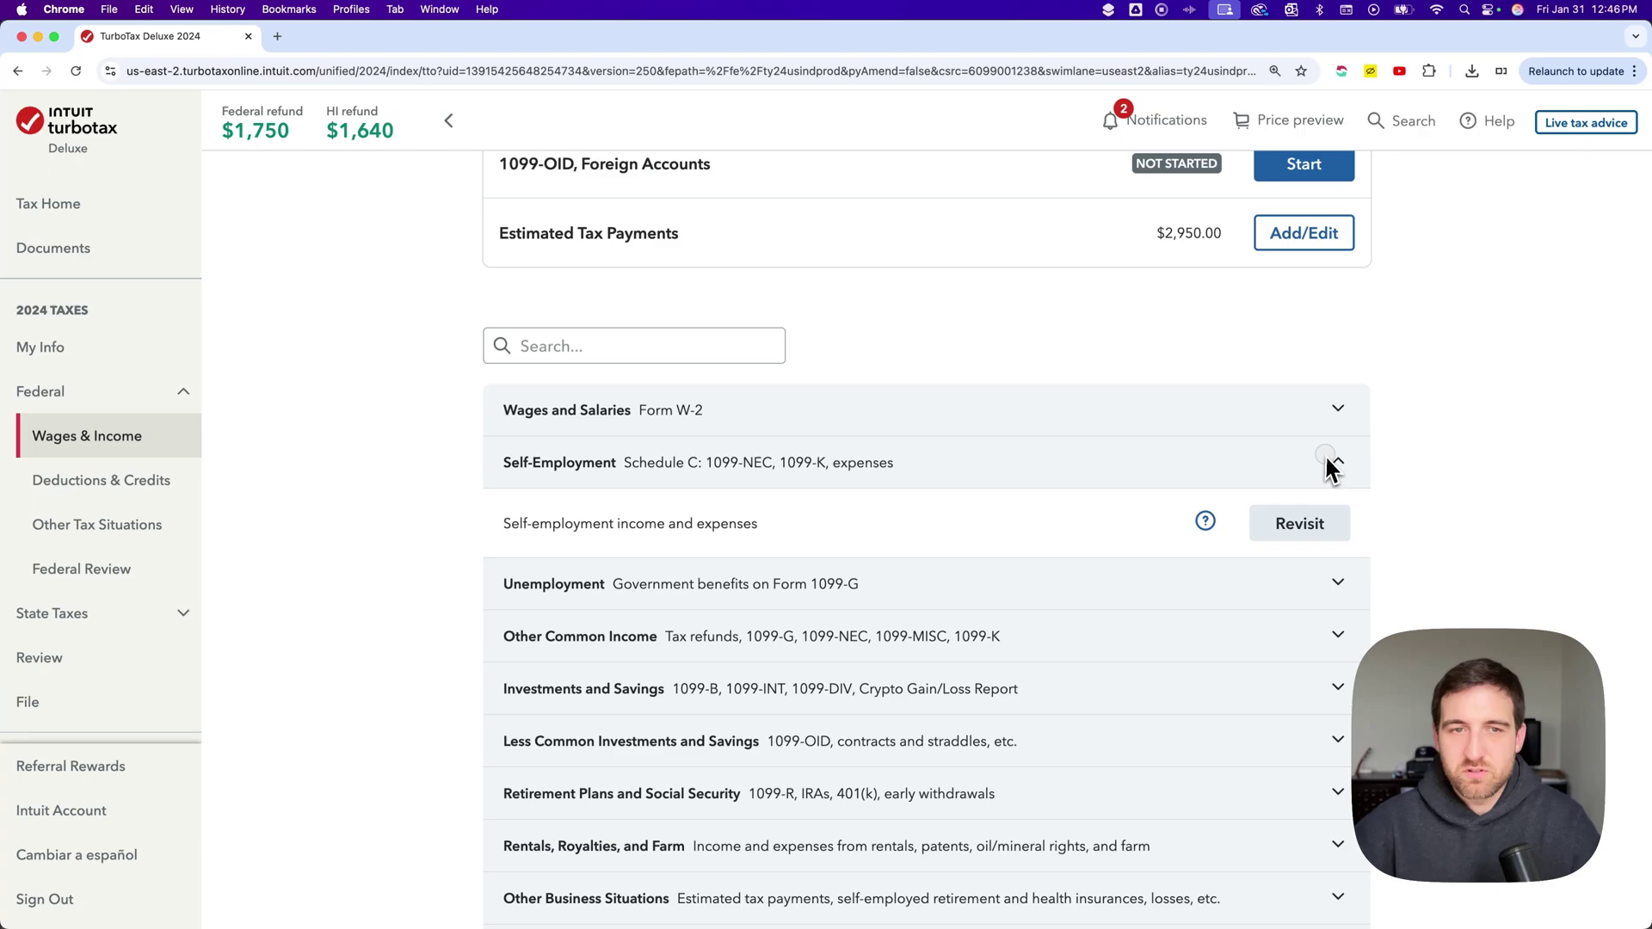
left_click(1336, 463)
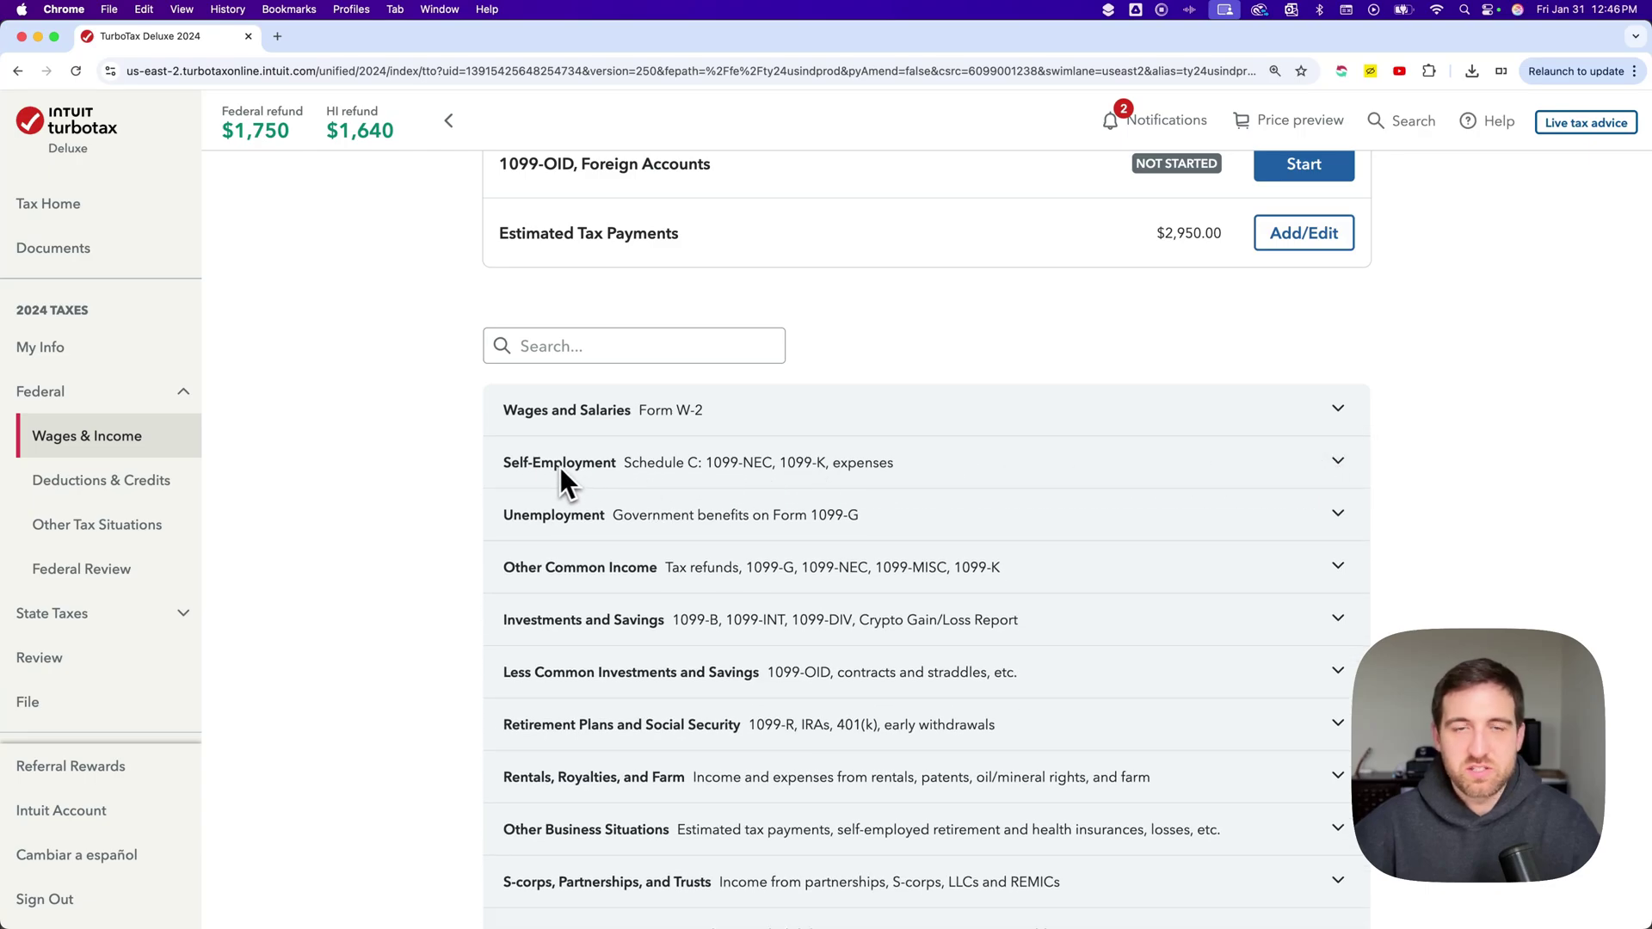
left_click(1336, 462)
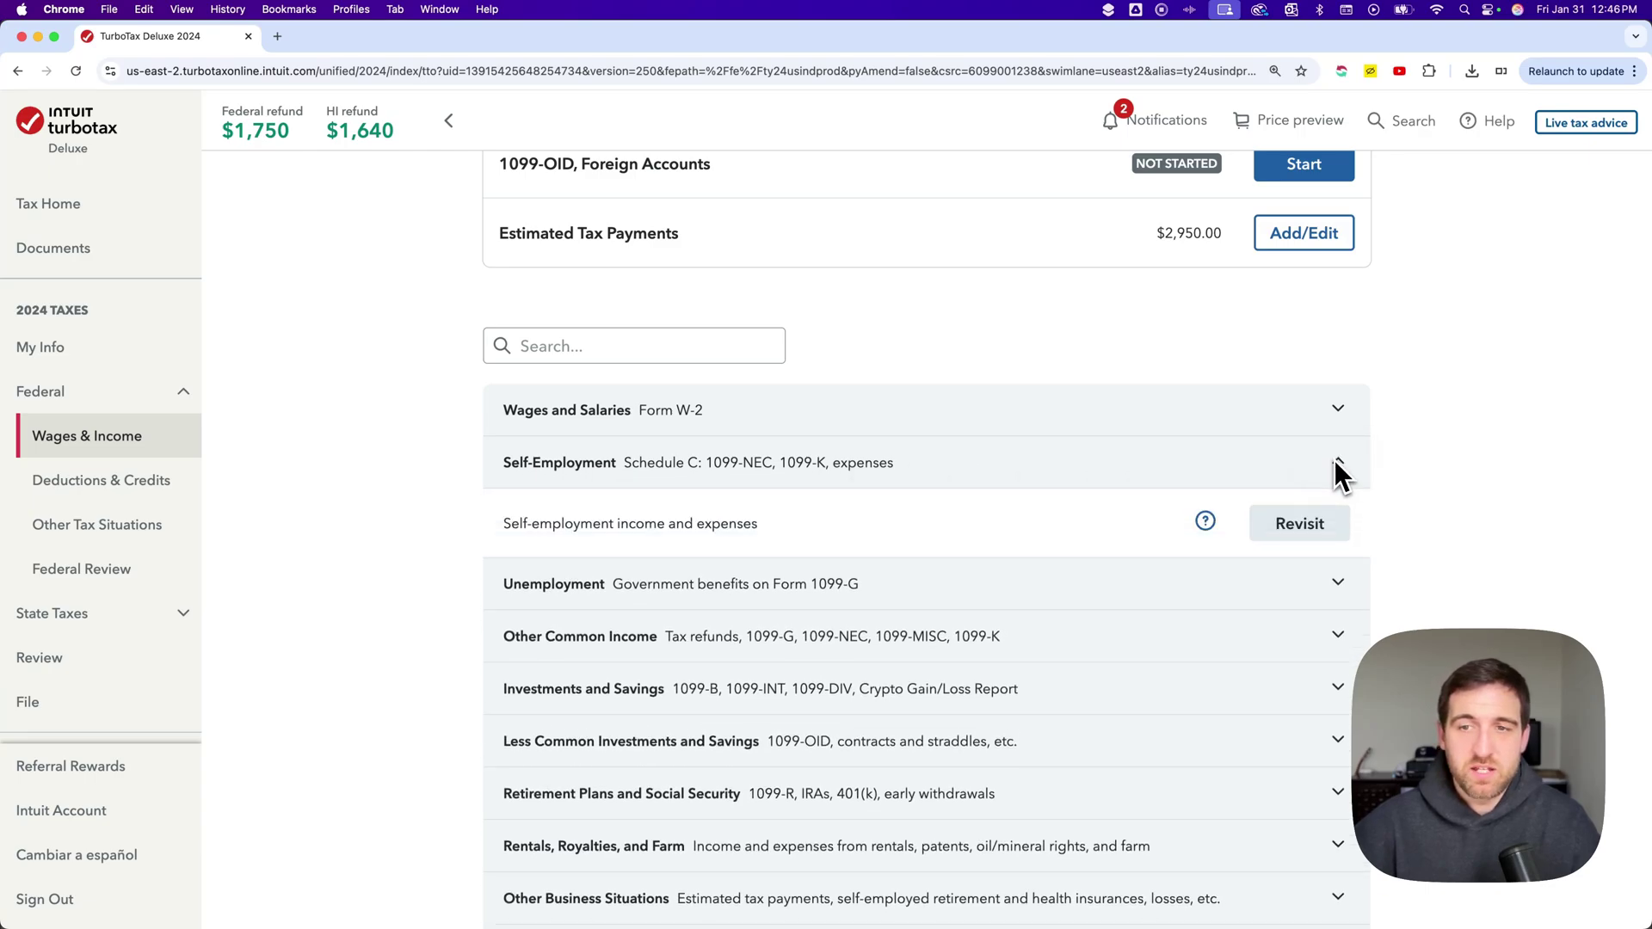
Step: Revisit self-employment income and expenses and confirm having self-employment income
left_click(1296, 527)
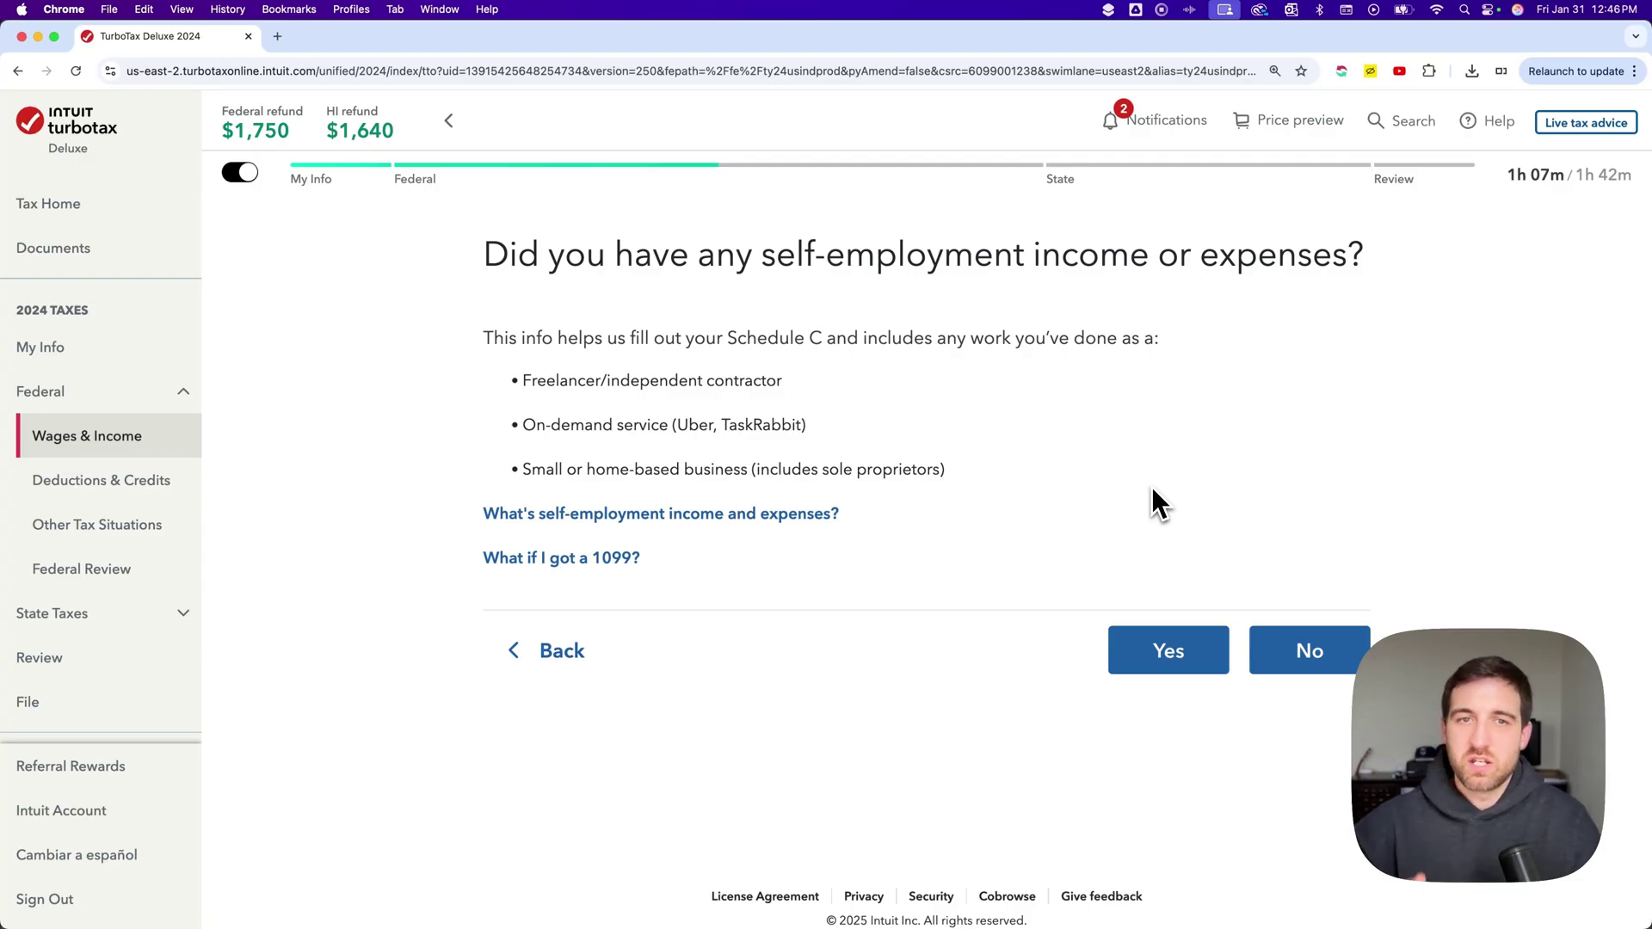
left_click(1161, 651)
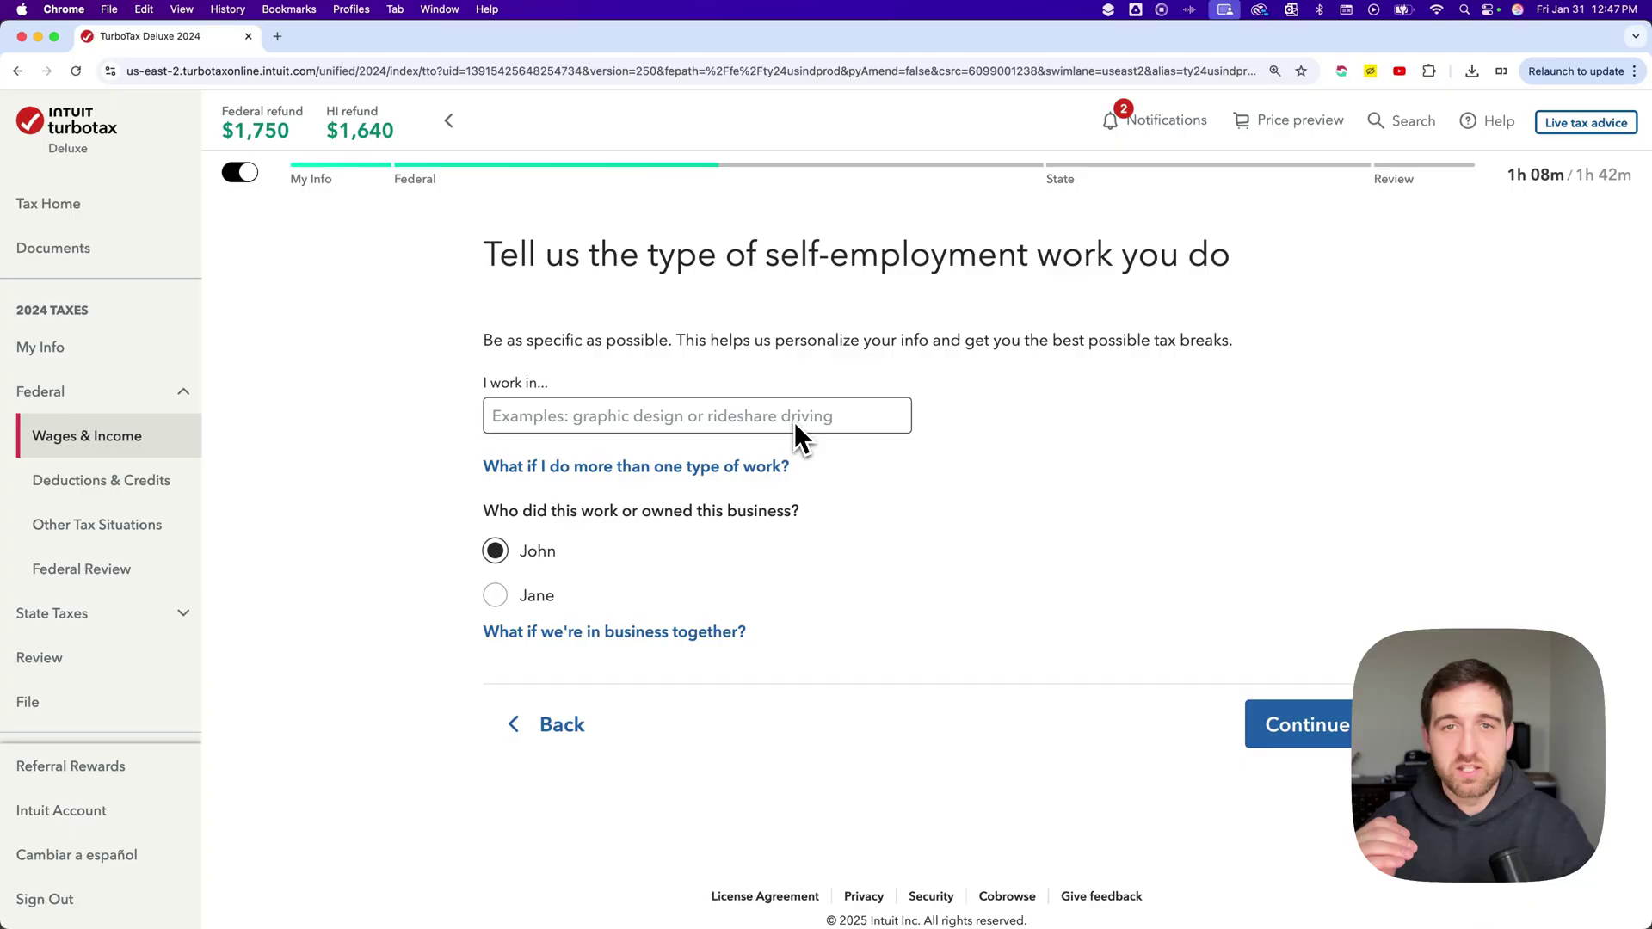
Step: Enter Graphic Design as the type of self-employment work
left_click(787, 421)
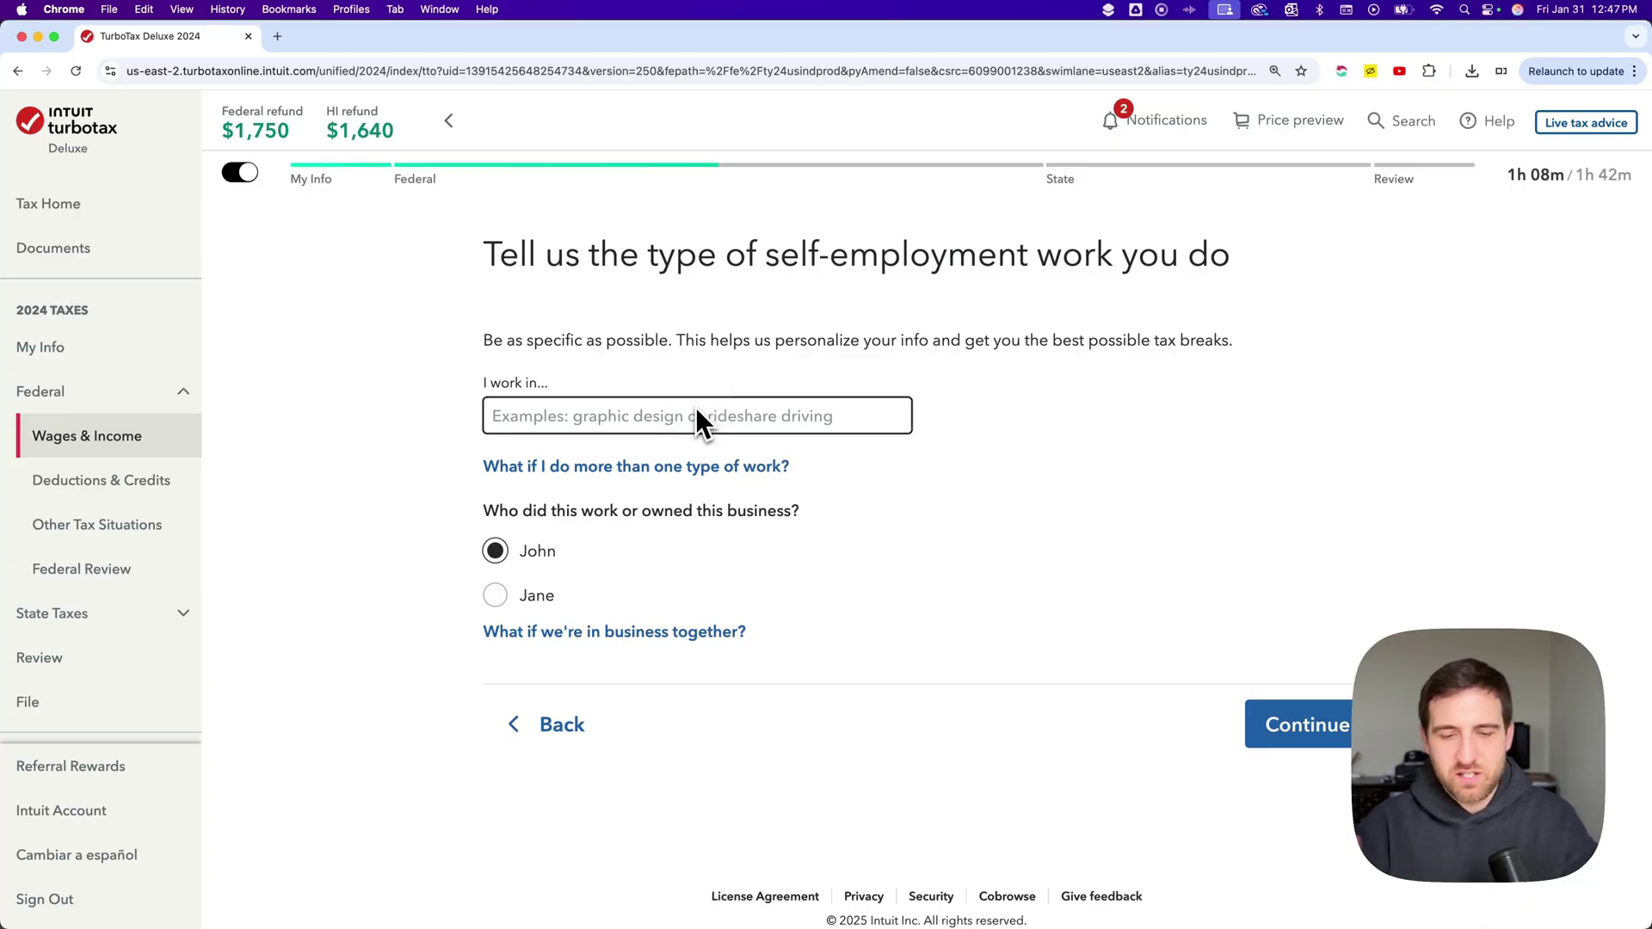
type("Graphi")
type("c Desig")
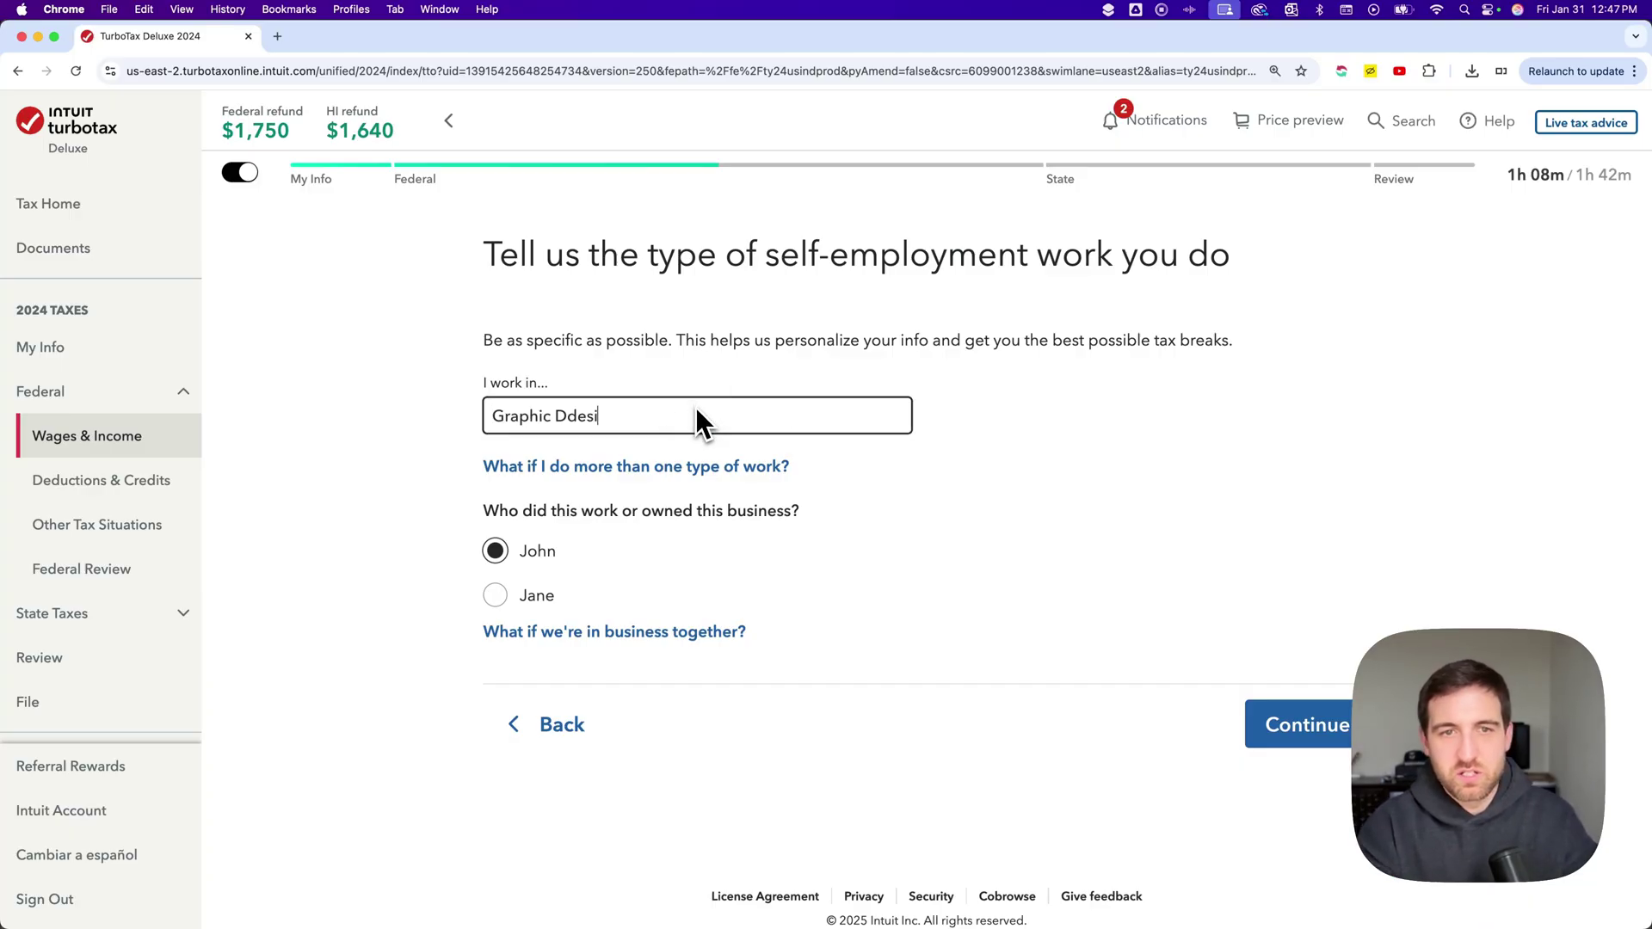
key("BackSpace")
key("BackSpace")
key("BackSpace")
key("BackSpace")
type("esign")
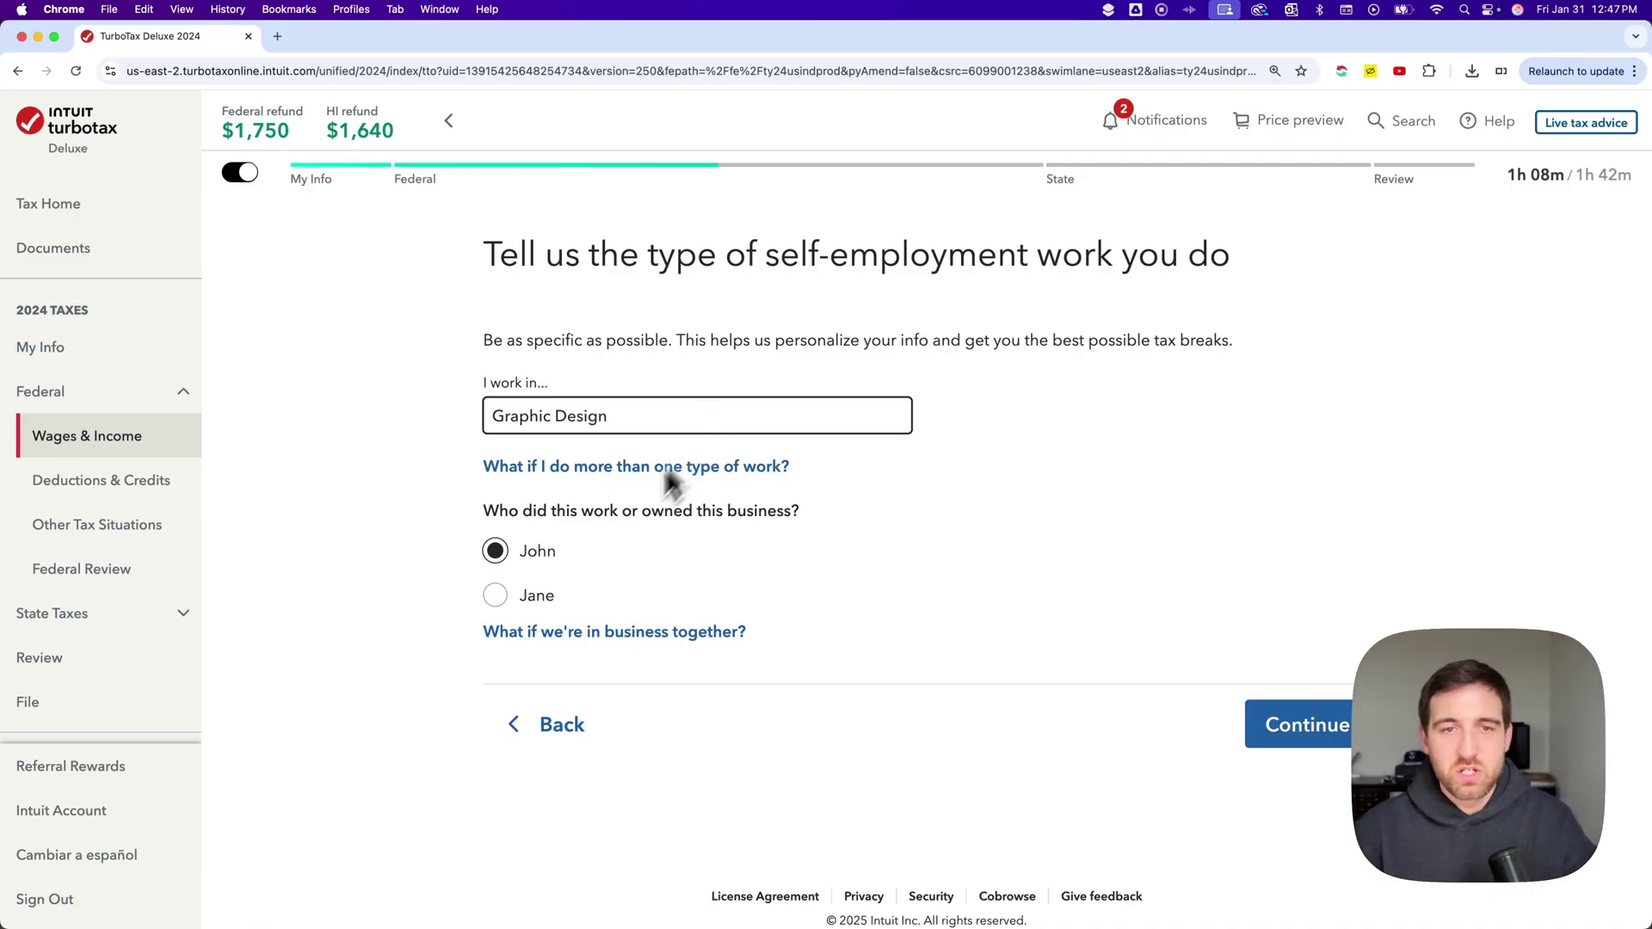
left_click(1303, 730)
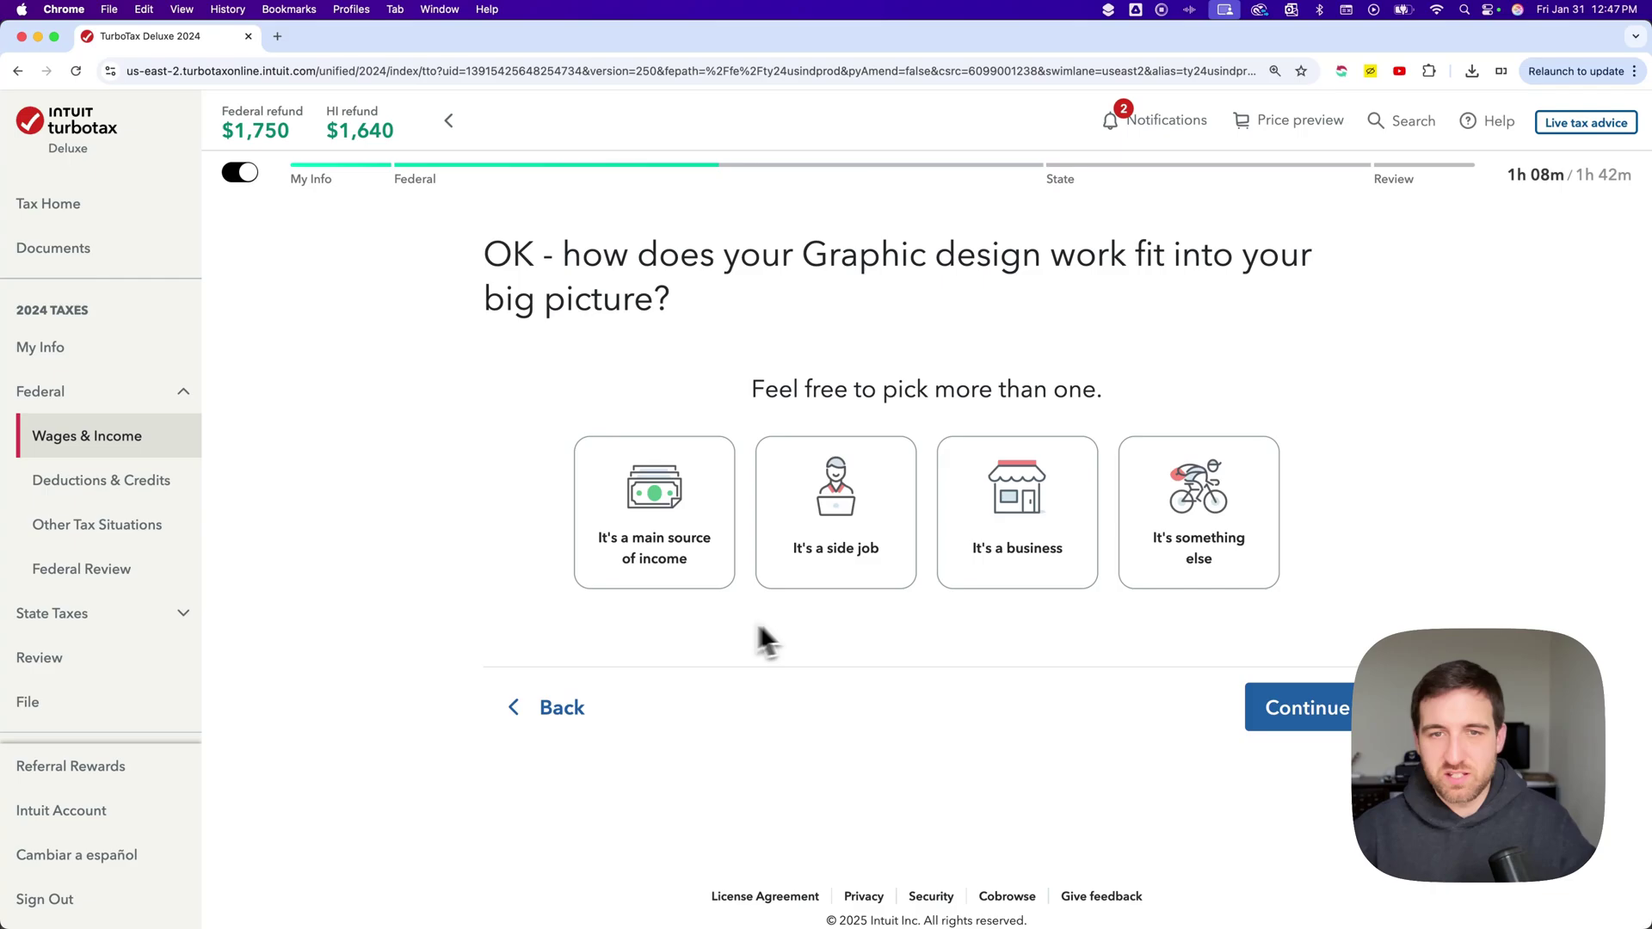
Step: Mark the graphic design work as both a side job and a business
left_click(868, 549)
left_click(967, 546)
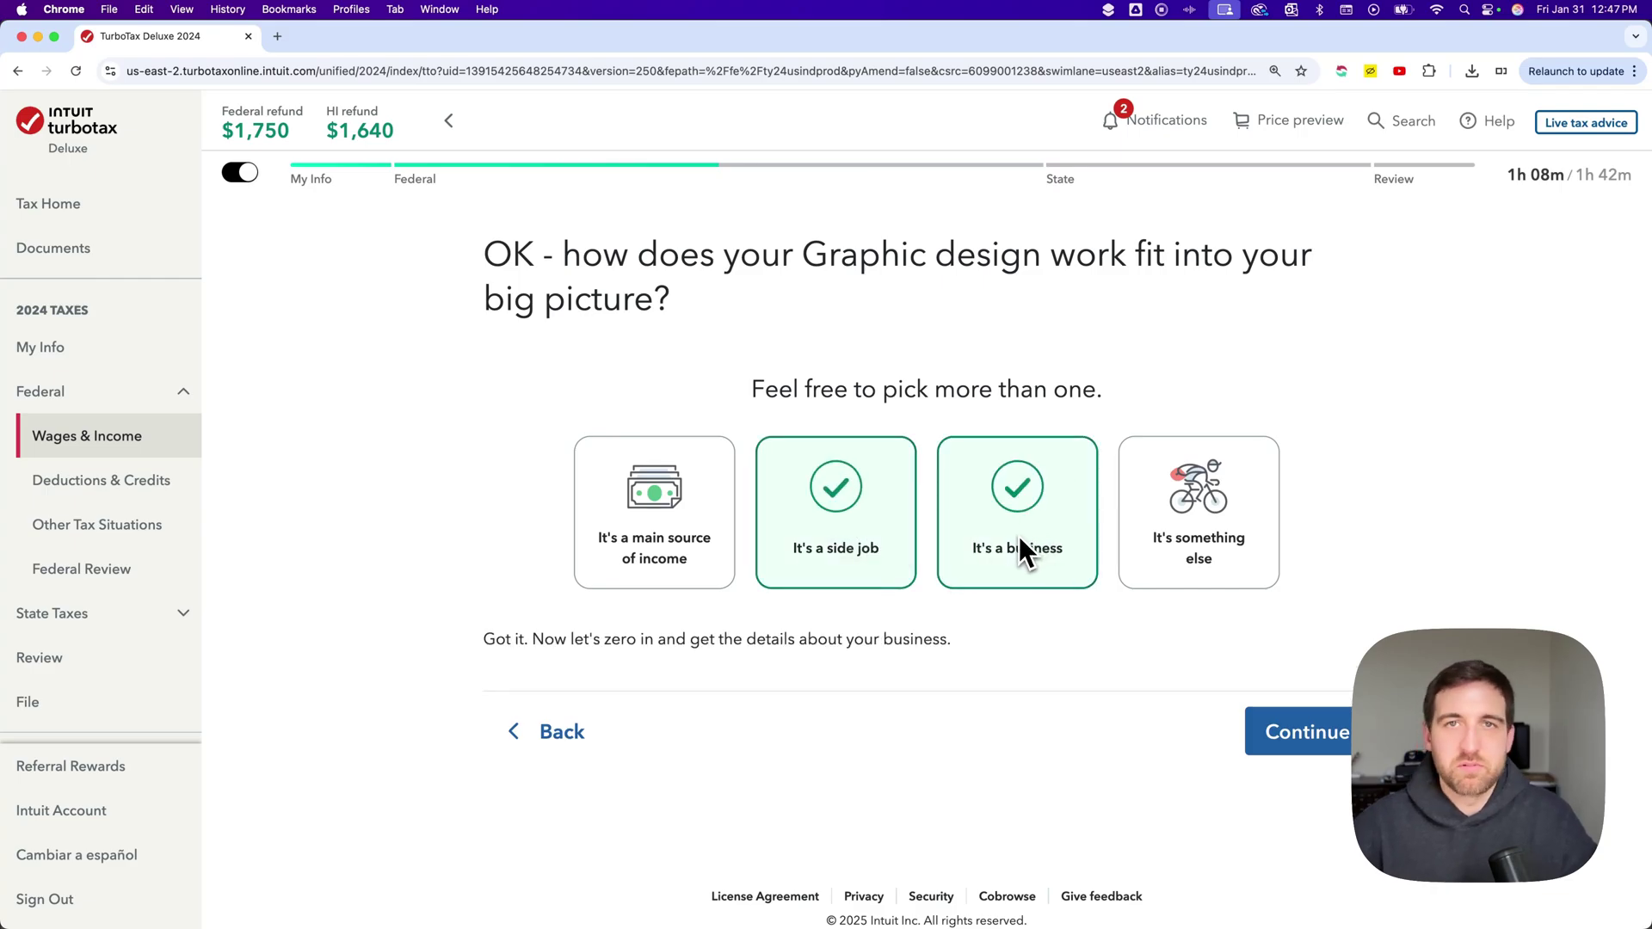
left_click(1289, 726)
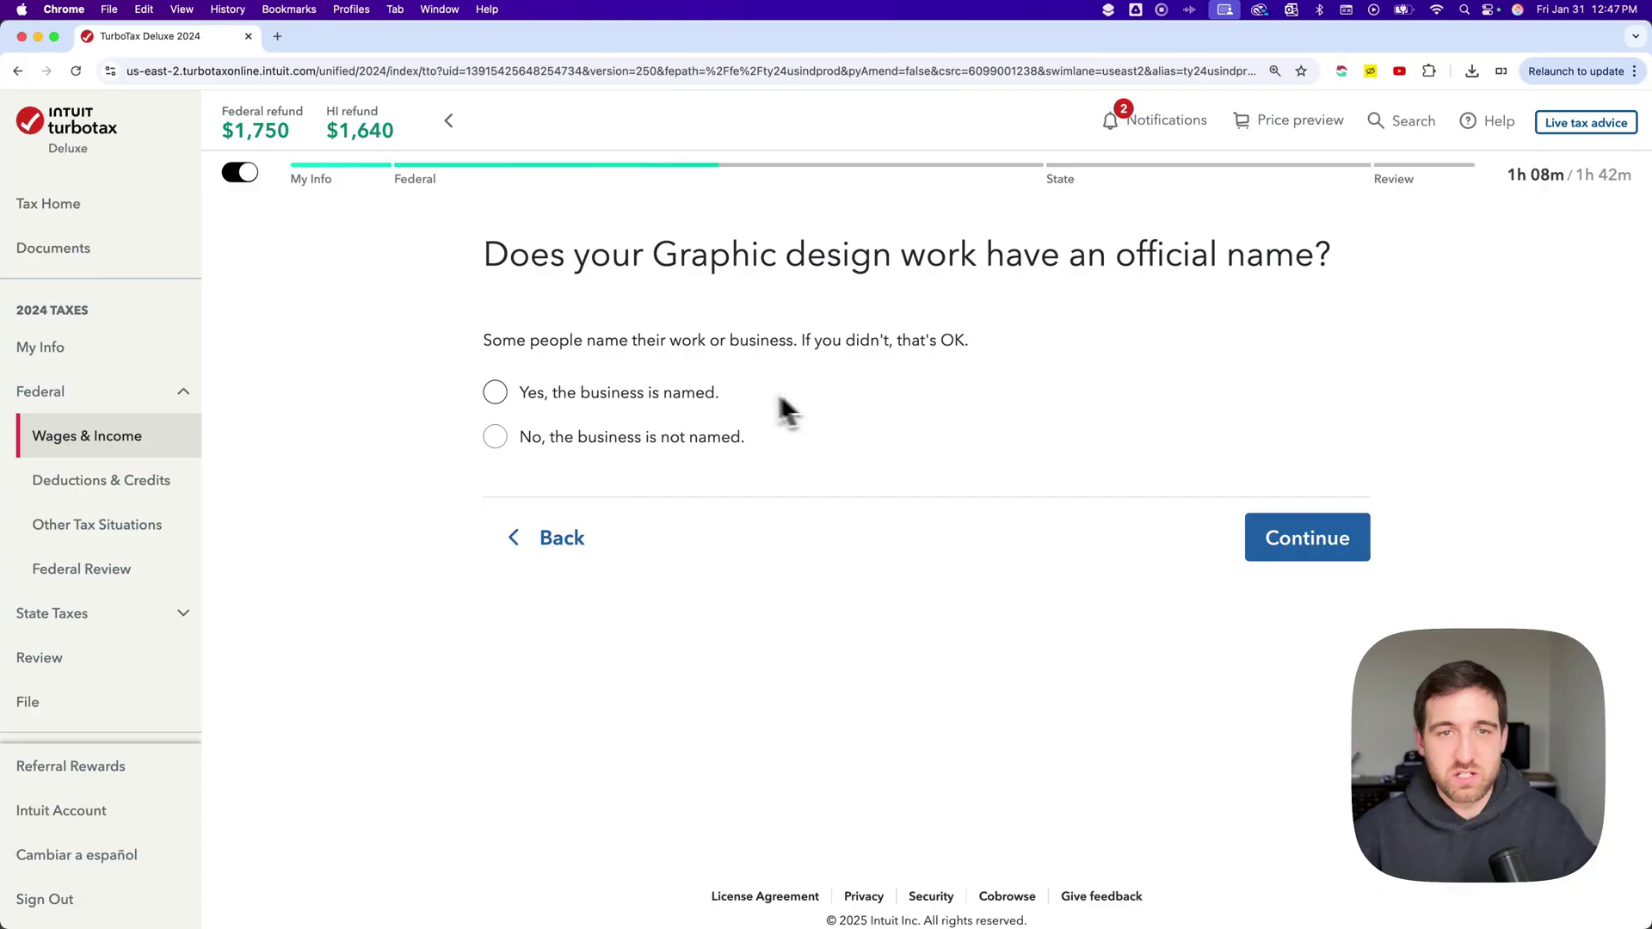
Step: Confirm the business has an official name and enter Design LLC
left_click(678, 396)
left_click(766, 457)
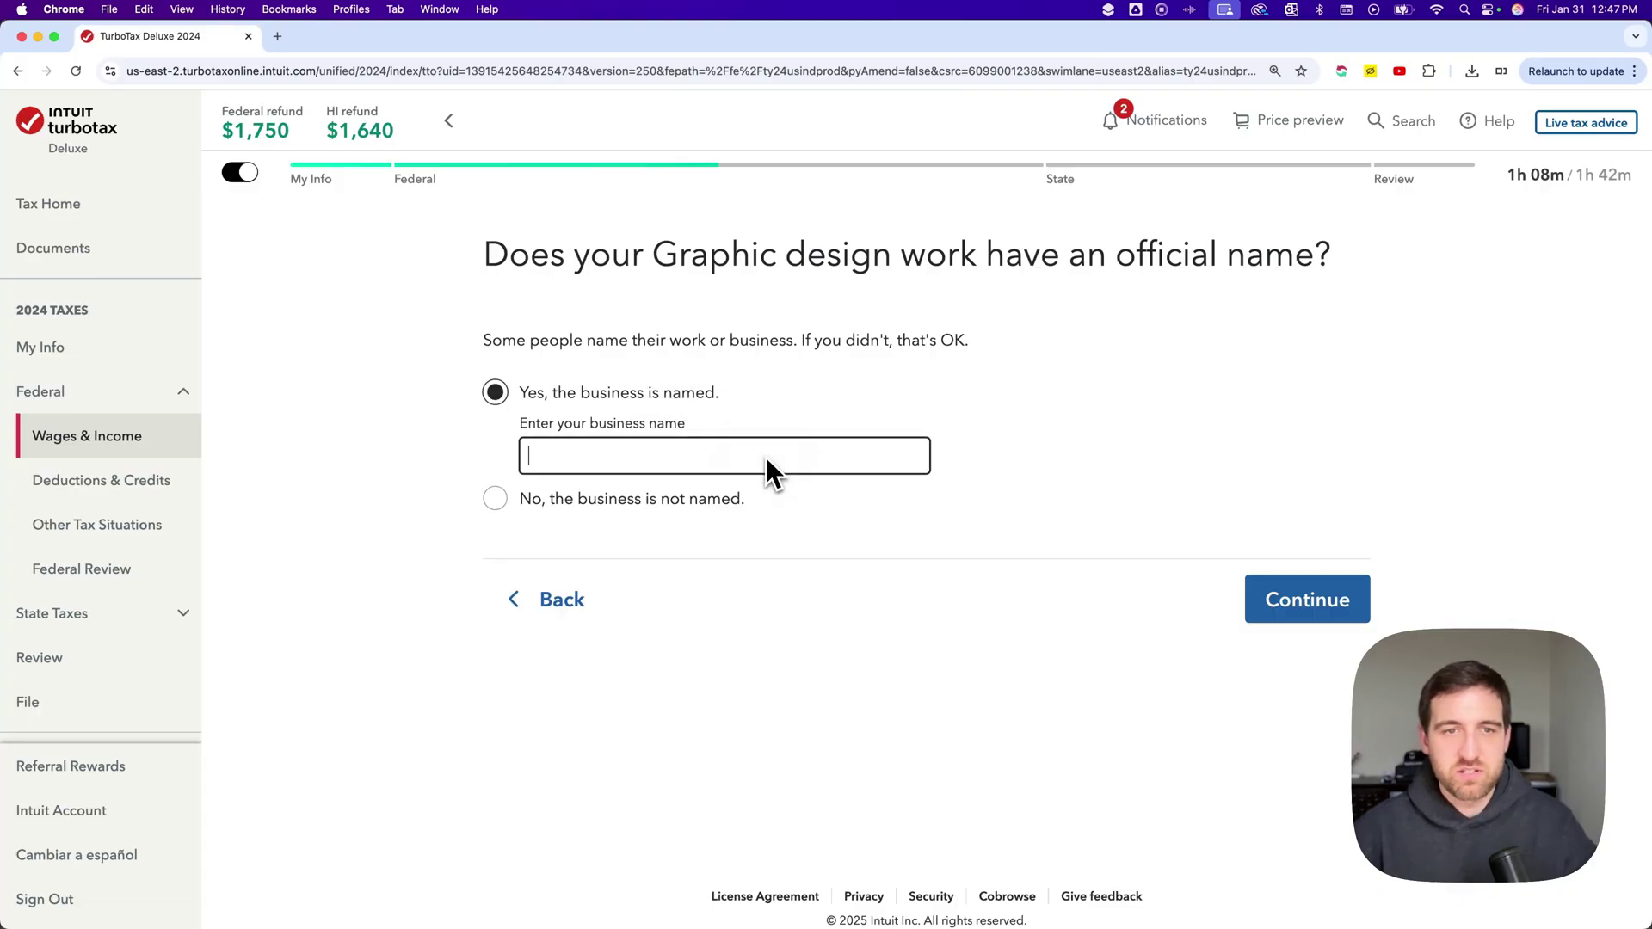
type("Design LLC")
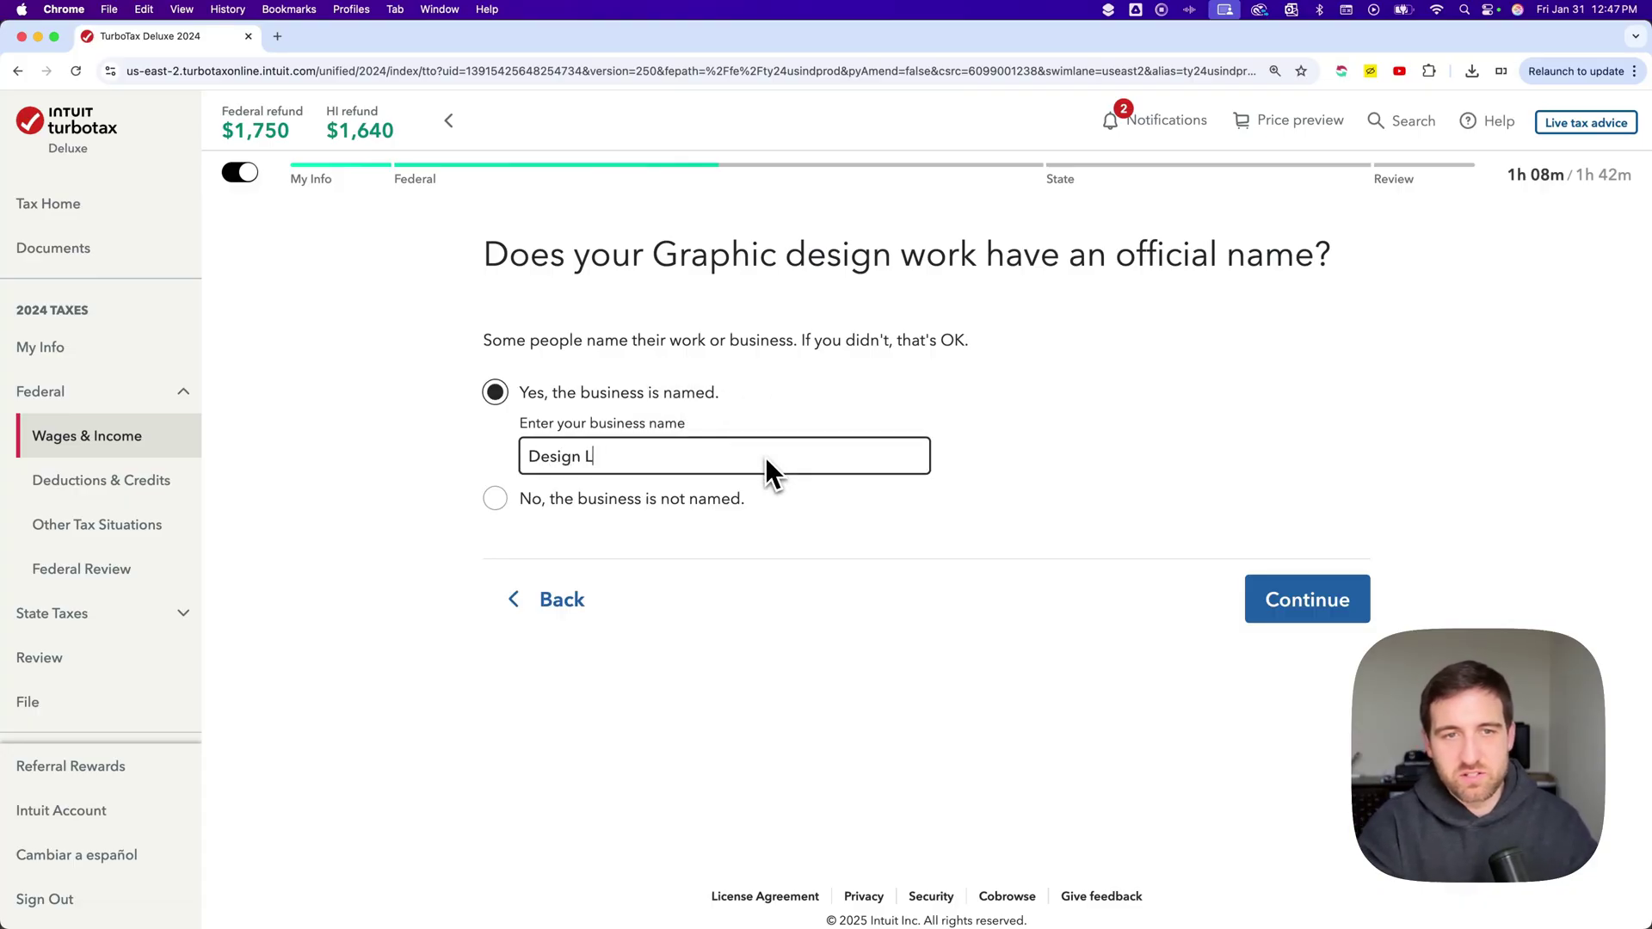
left_click(1317, 599)
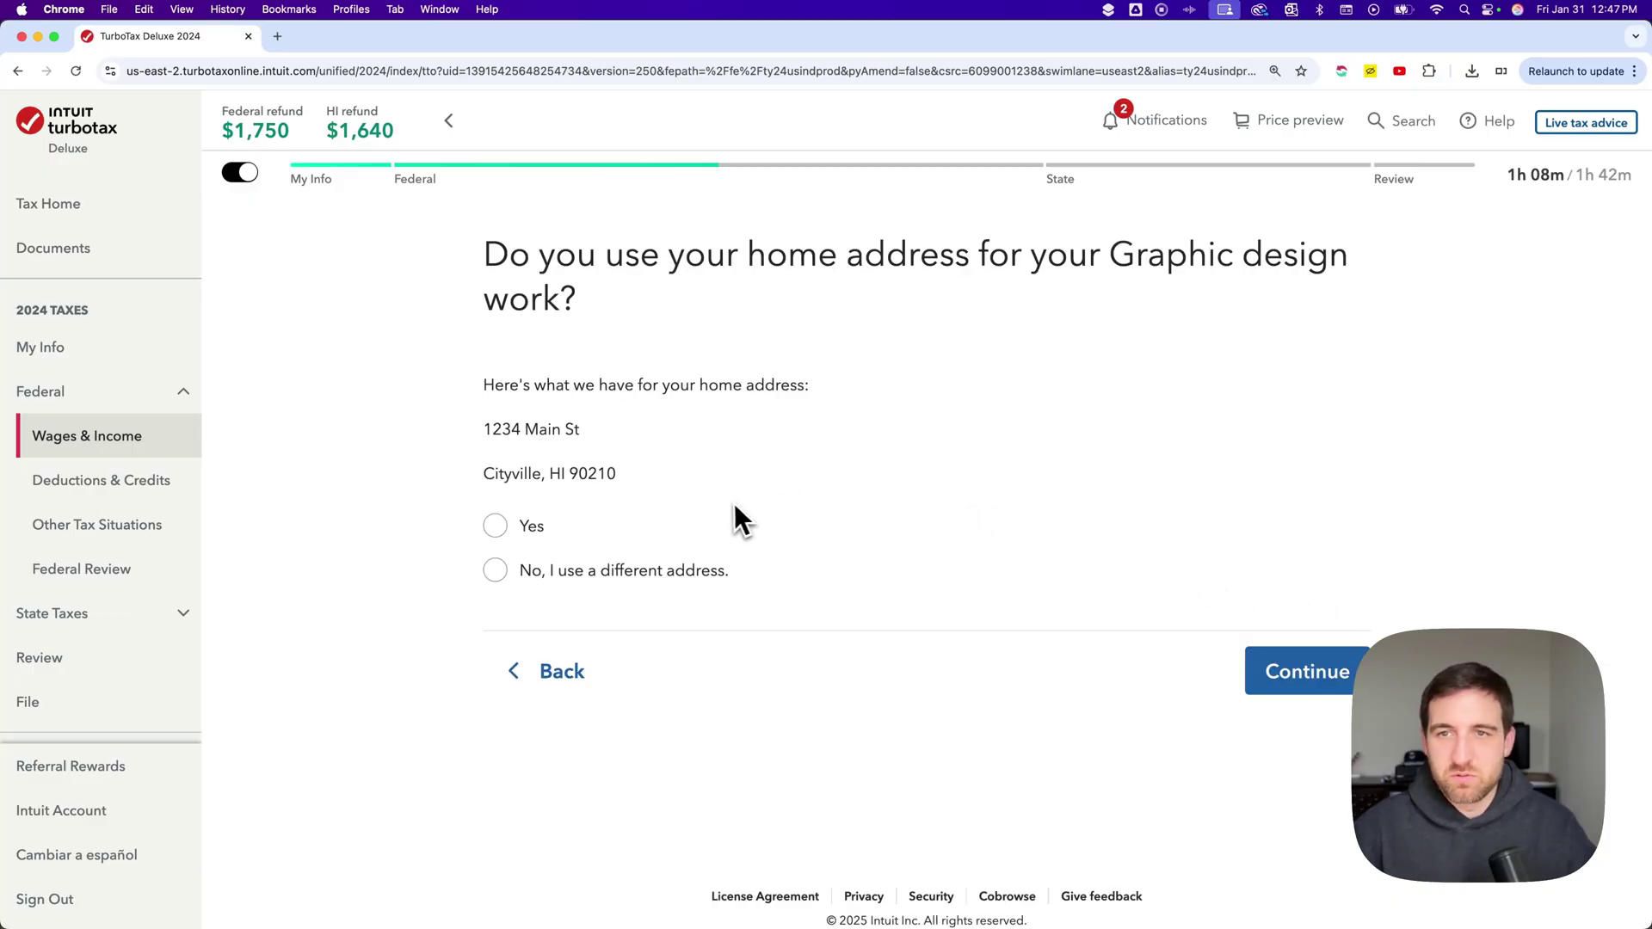
Step: Answer Yes to using the home address and indicate Graphic design didn't start or stop in 2024
left_click(511, 534)
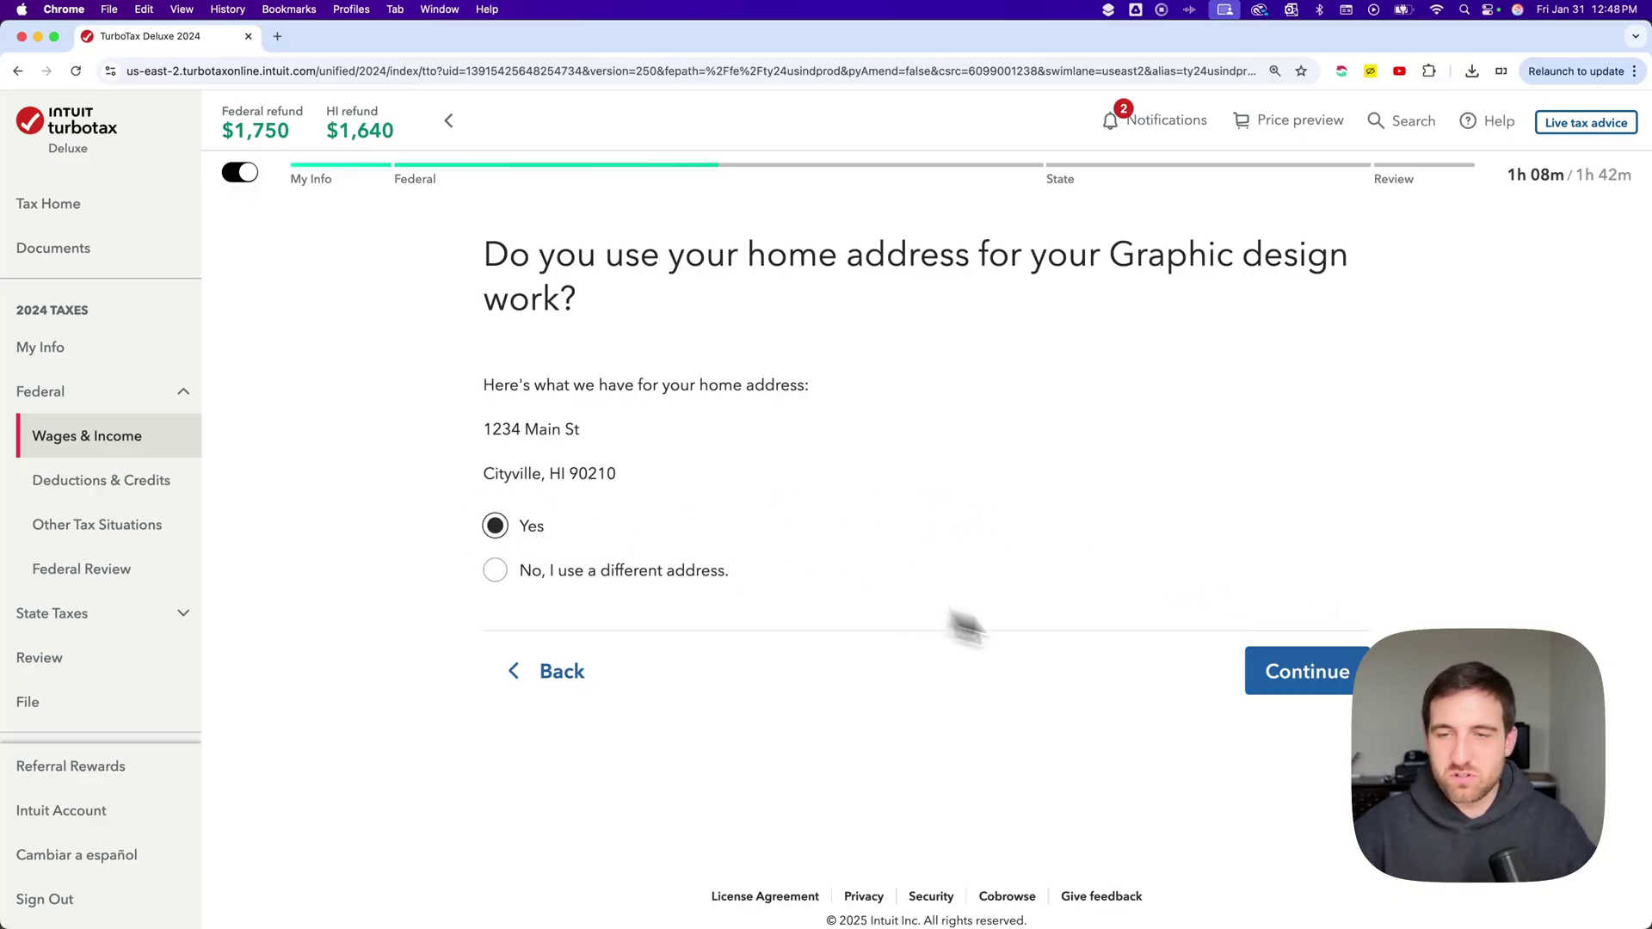
left_click(1314, 673)
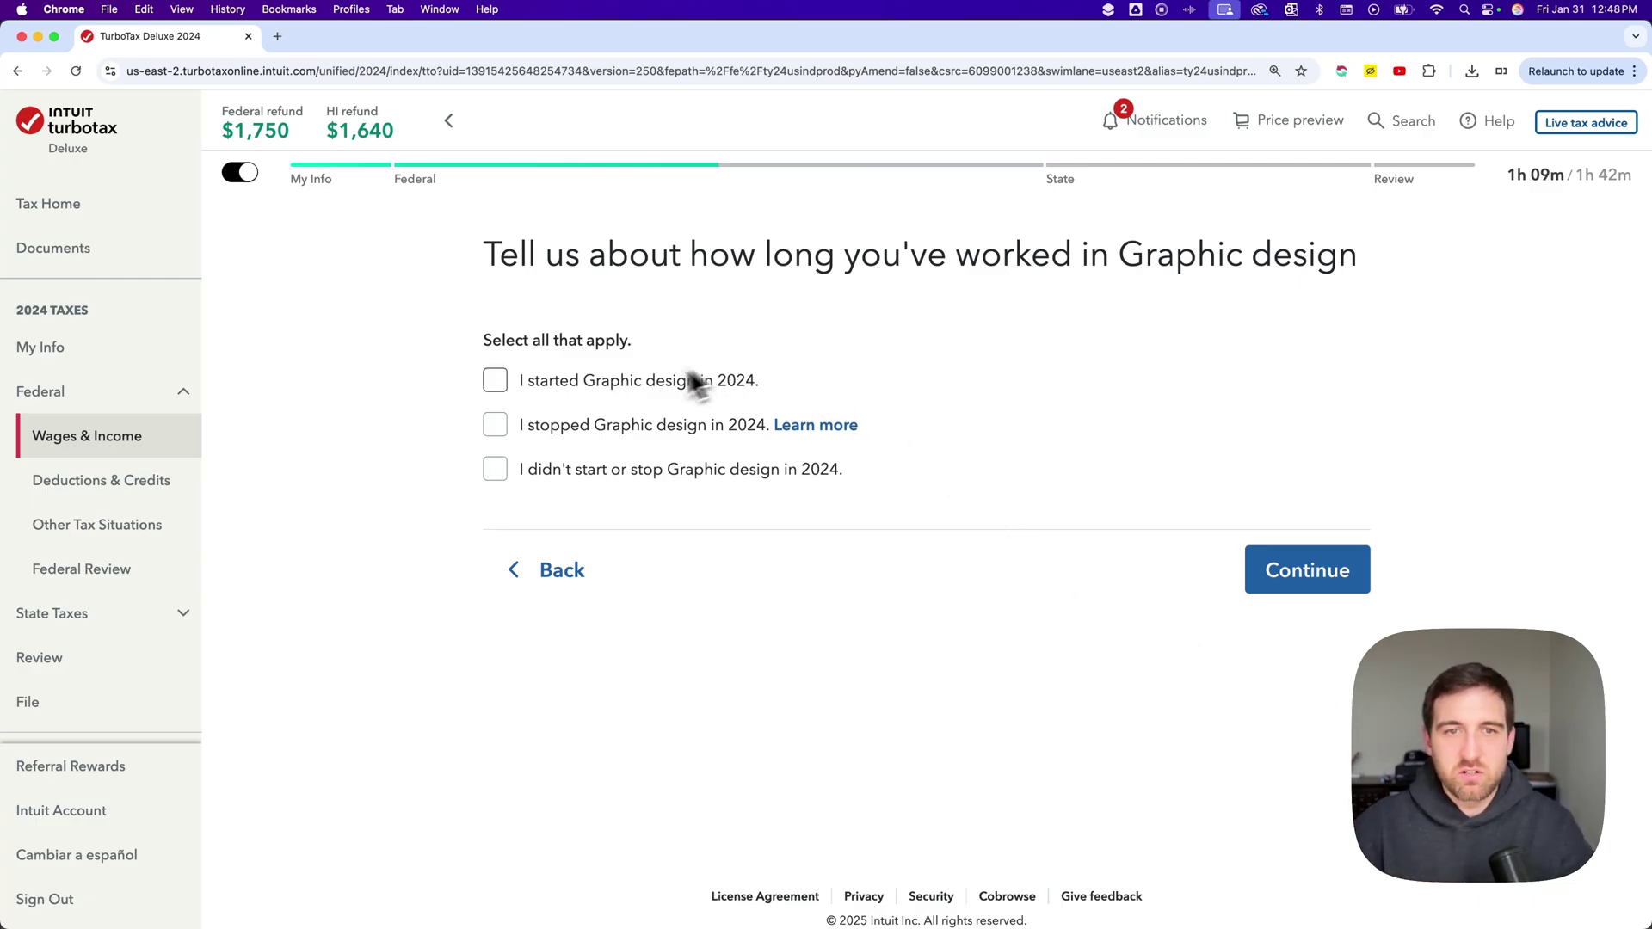
left_click(648, 489)
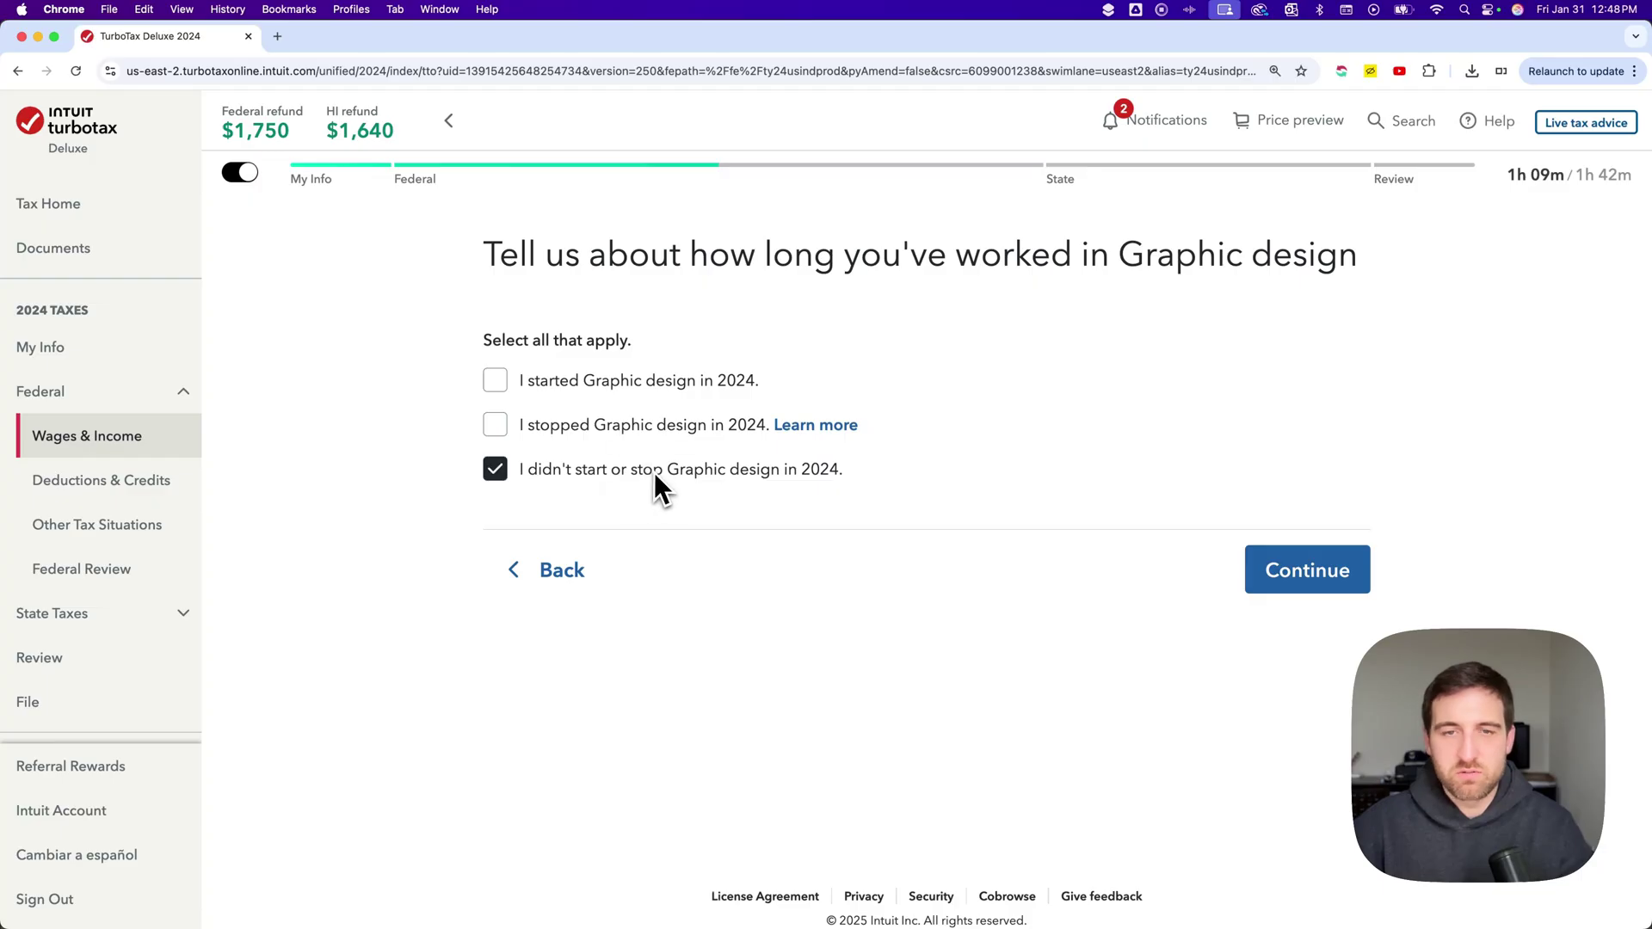
left_click(1318, 584)
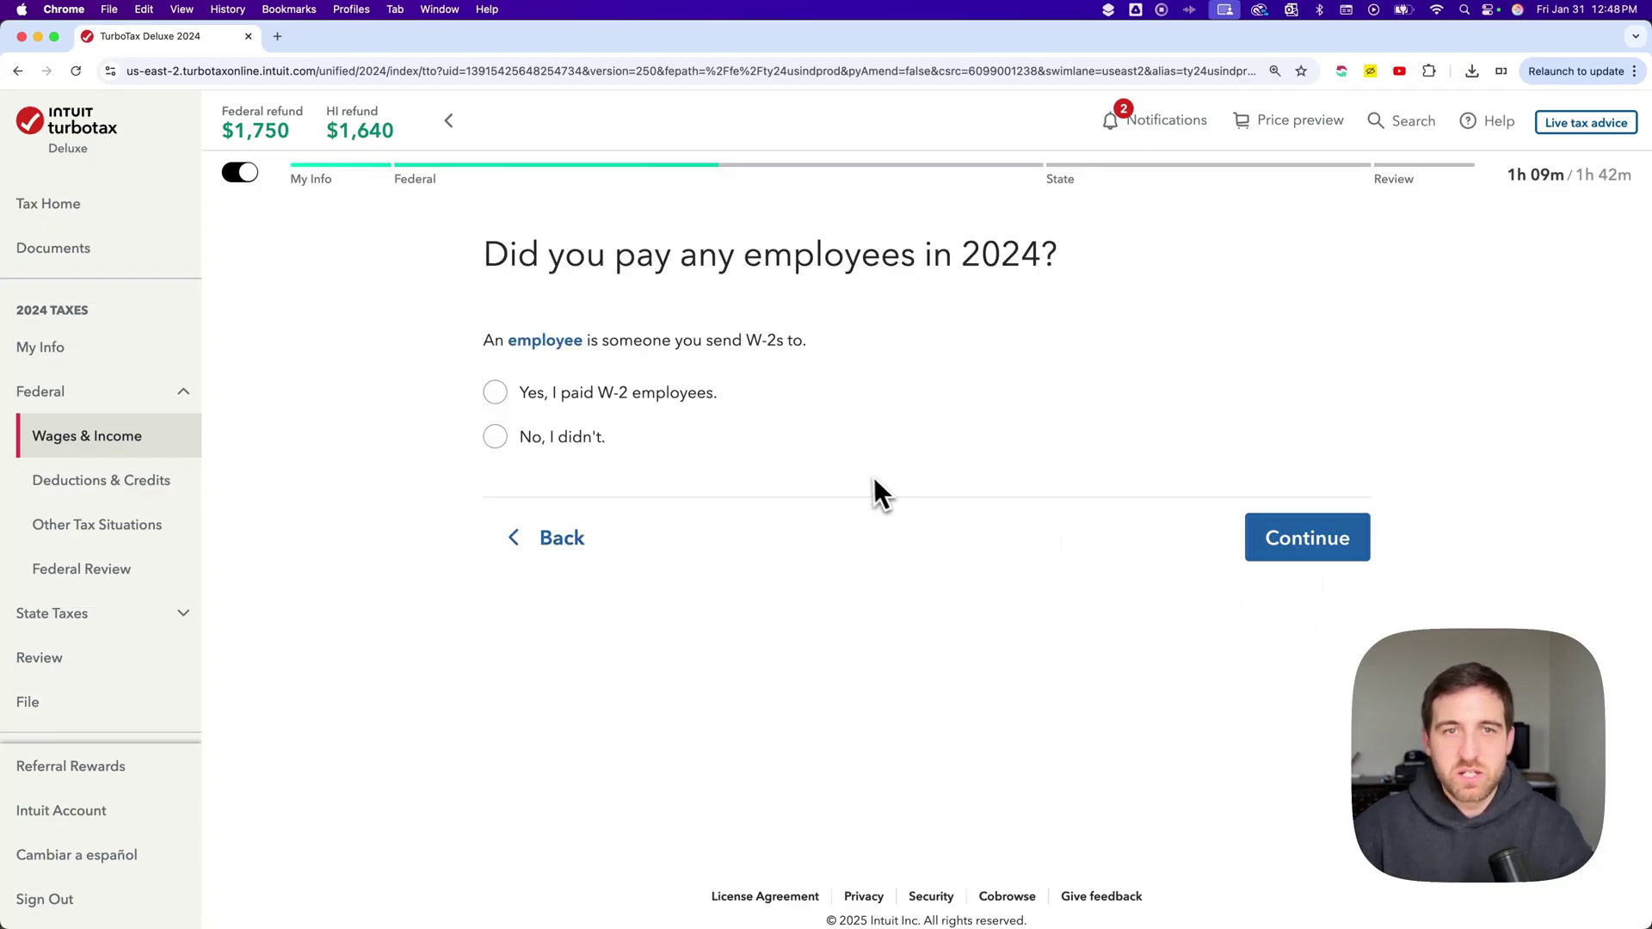
Step: Answer No to W-2 employees, 1099 payments and EIN, and mark none of the unusual situations apply
left_click(584, 442)
left_click(1301, 538)
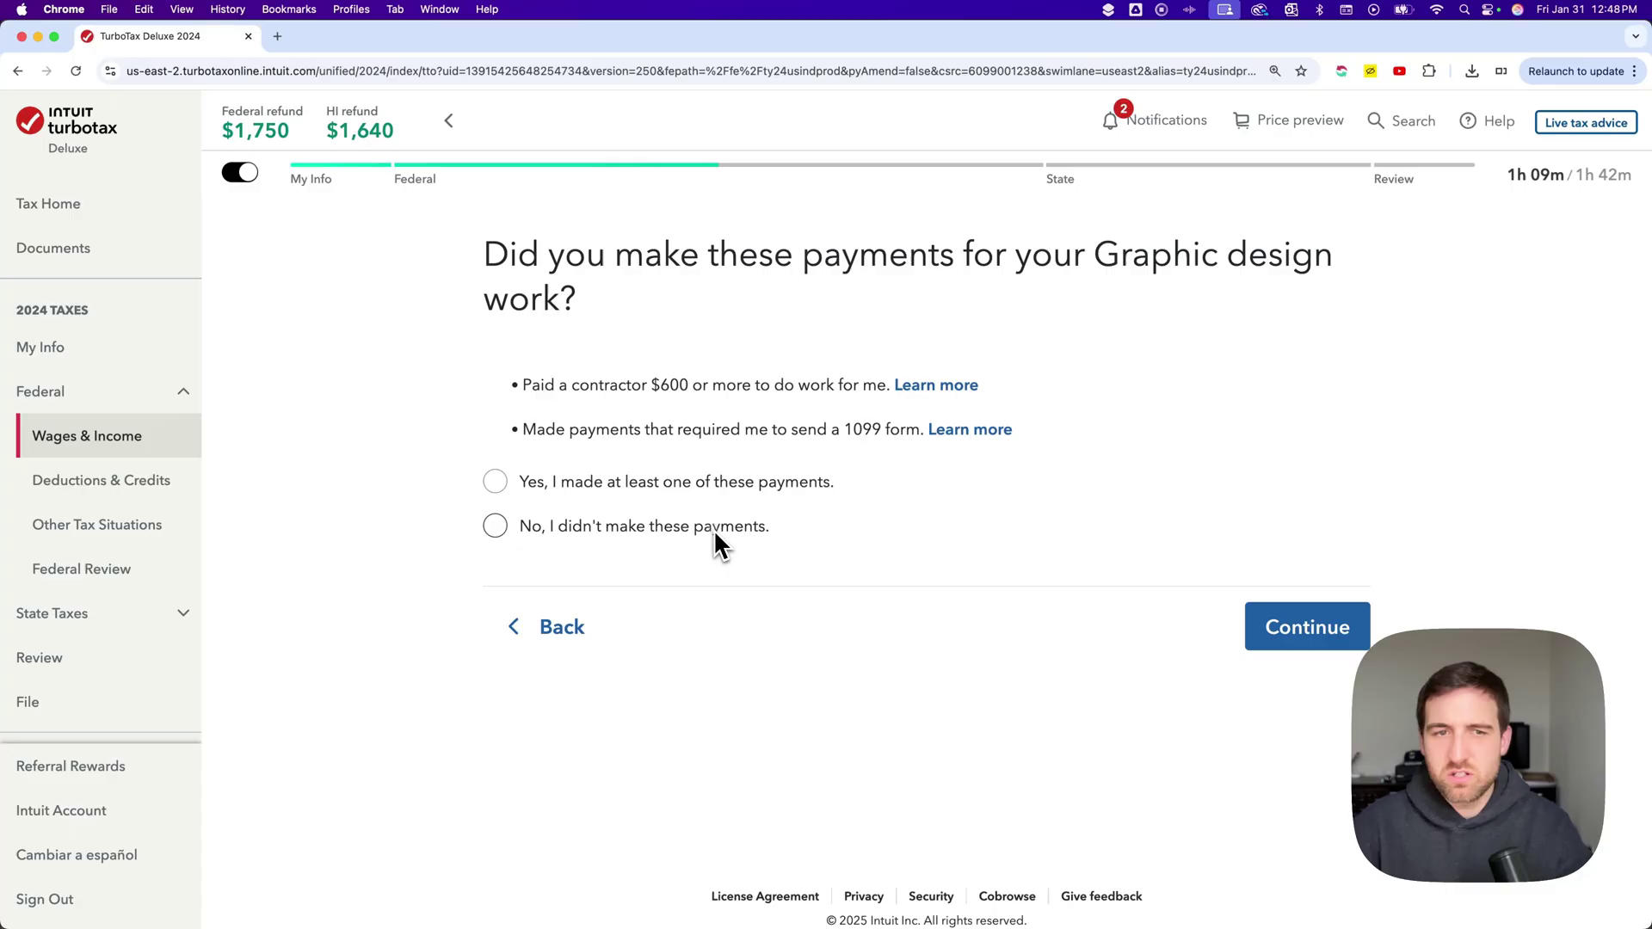
left_click(716, 528)
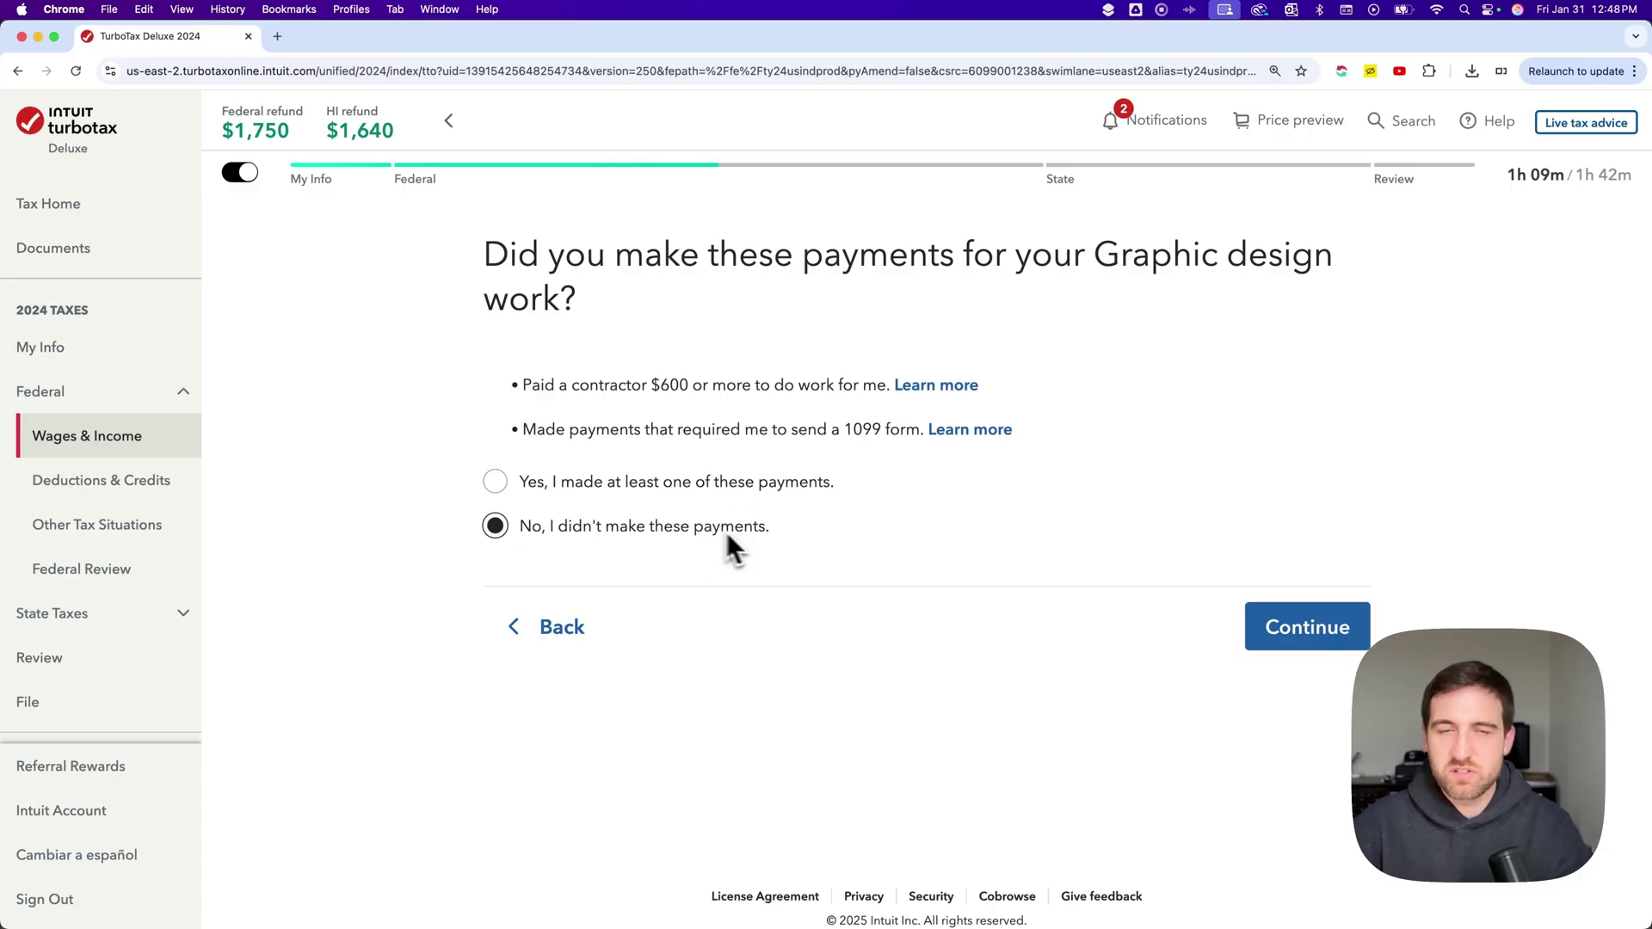
left_click(1300, 638)
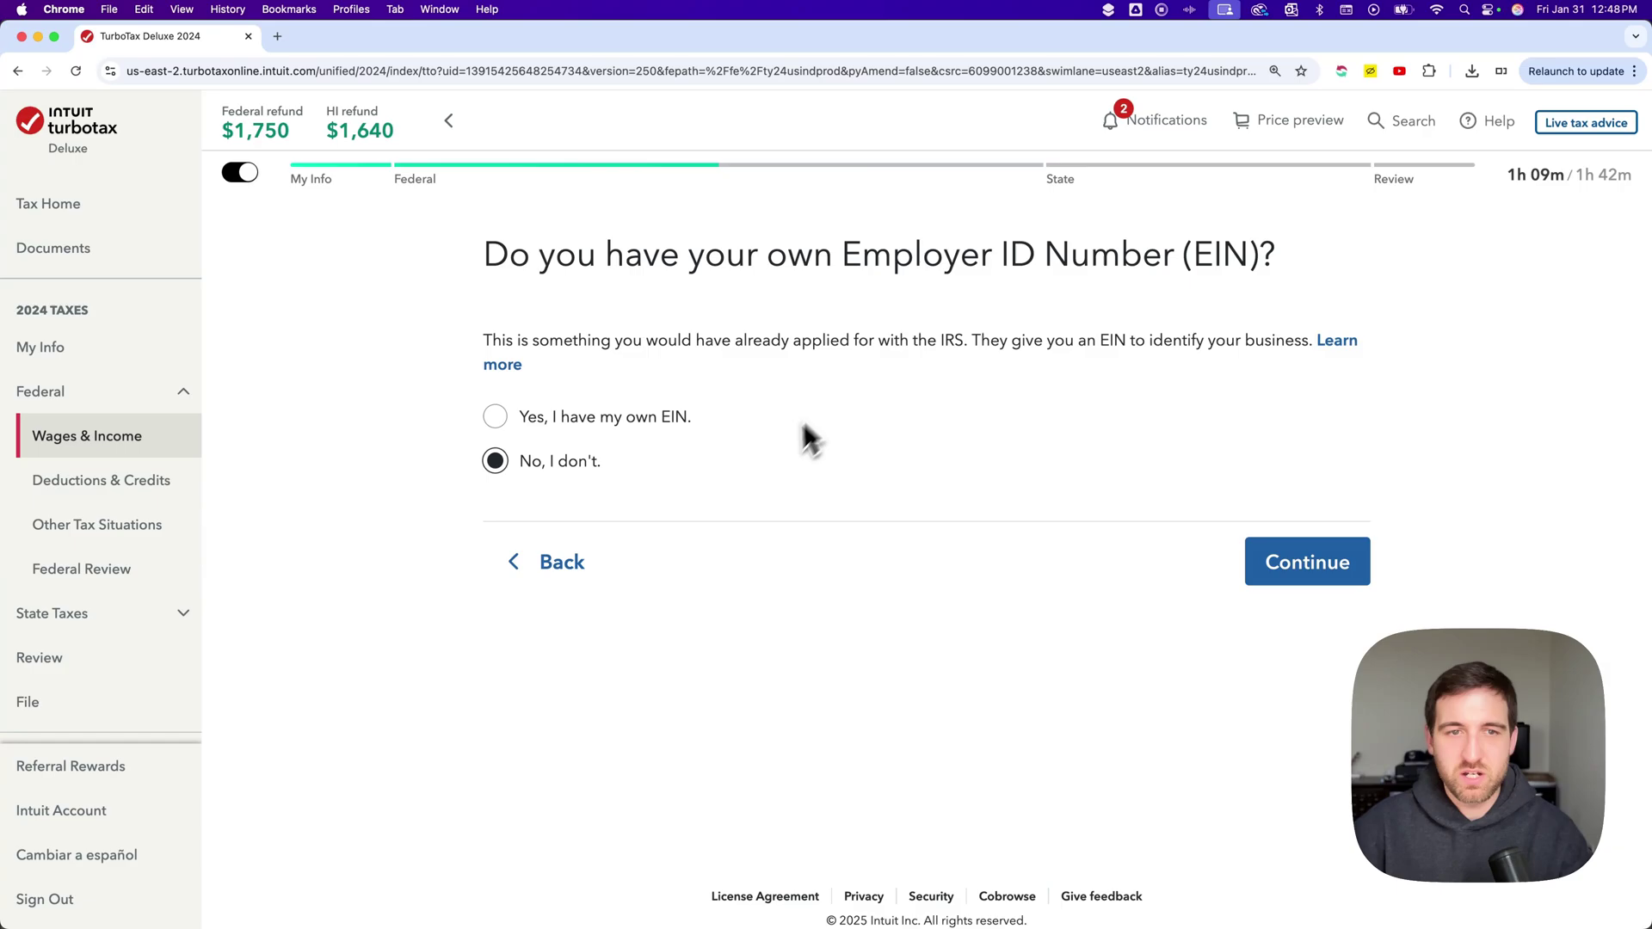
left_click(1304, 557)
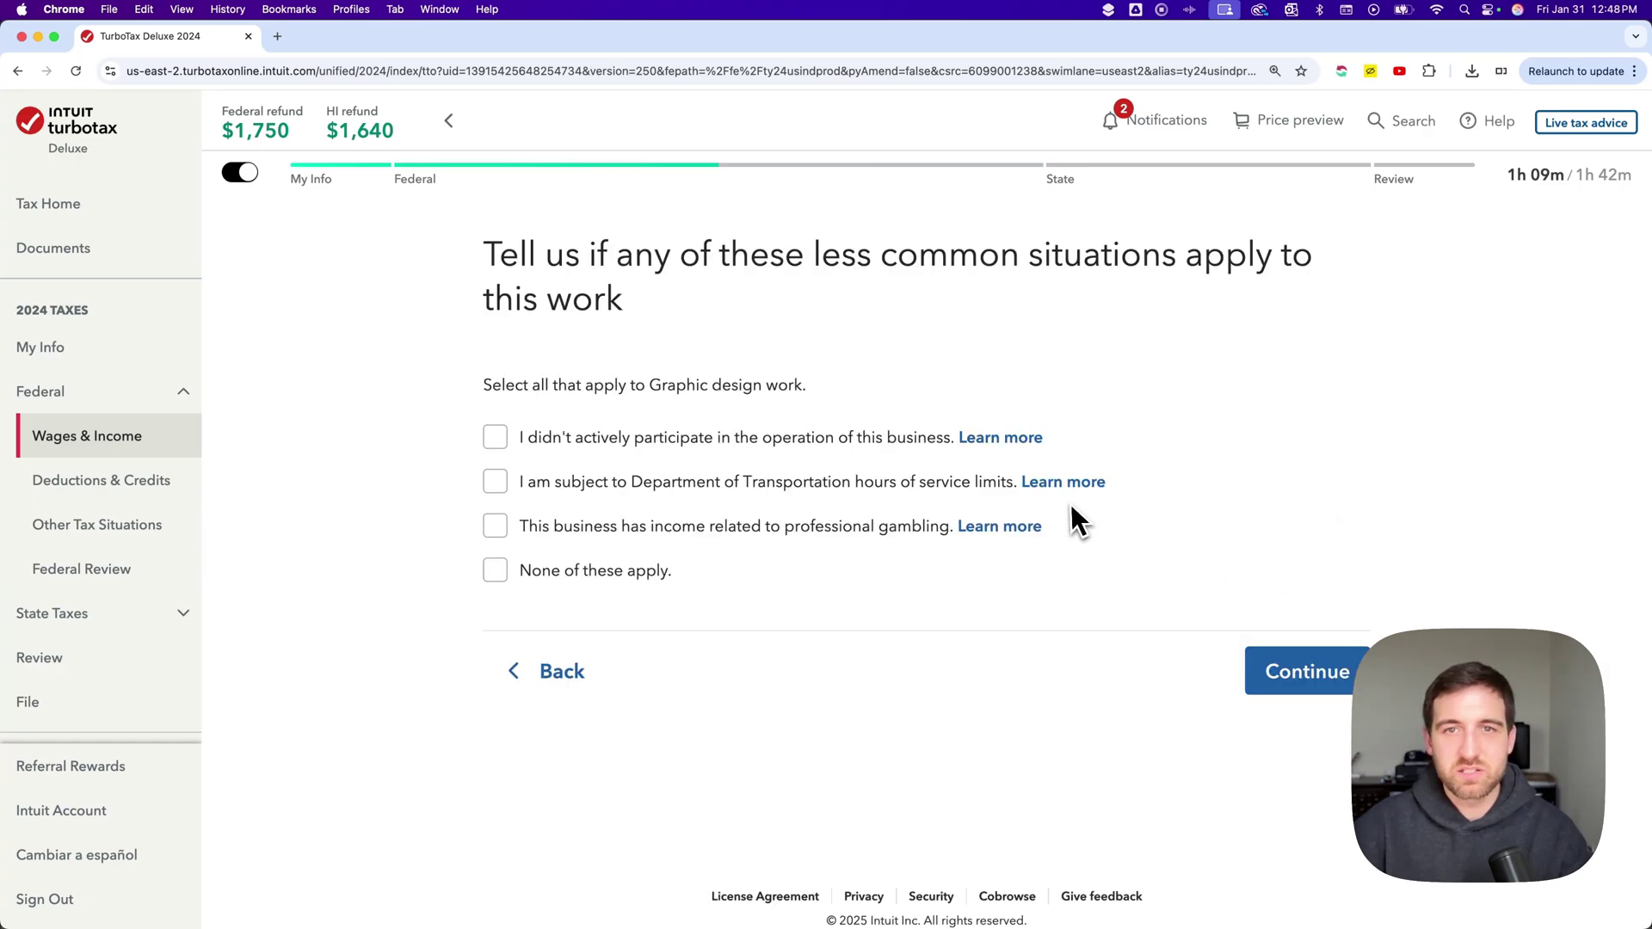
left_click(633, 577)
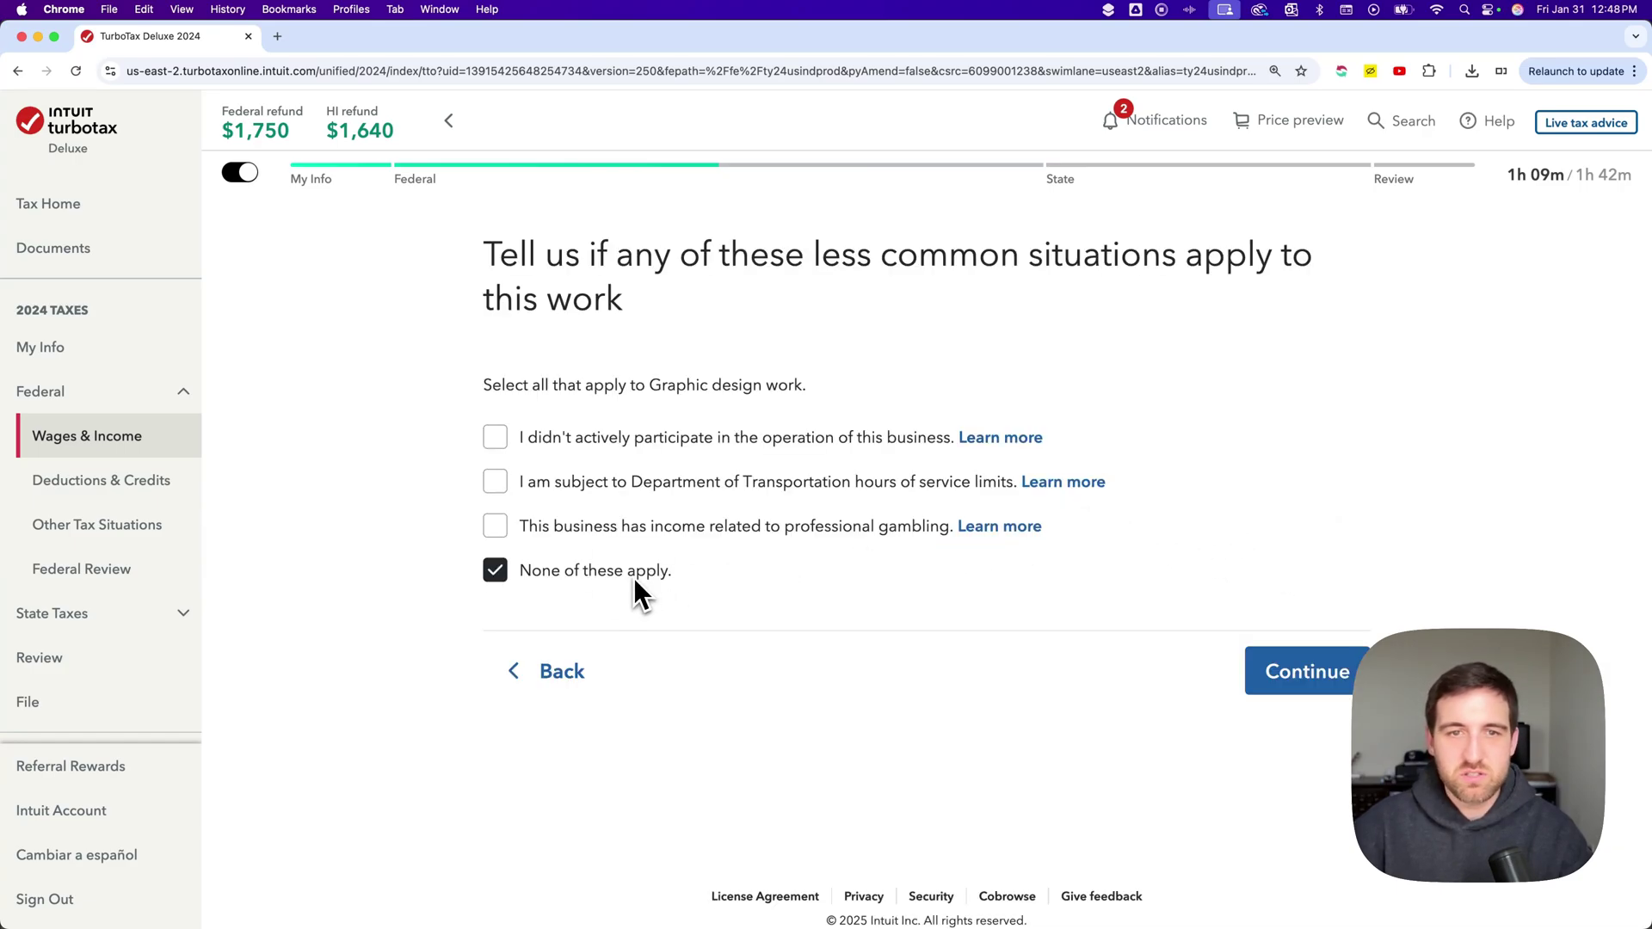
left_click(1301, 676)
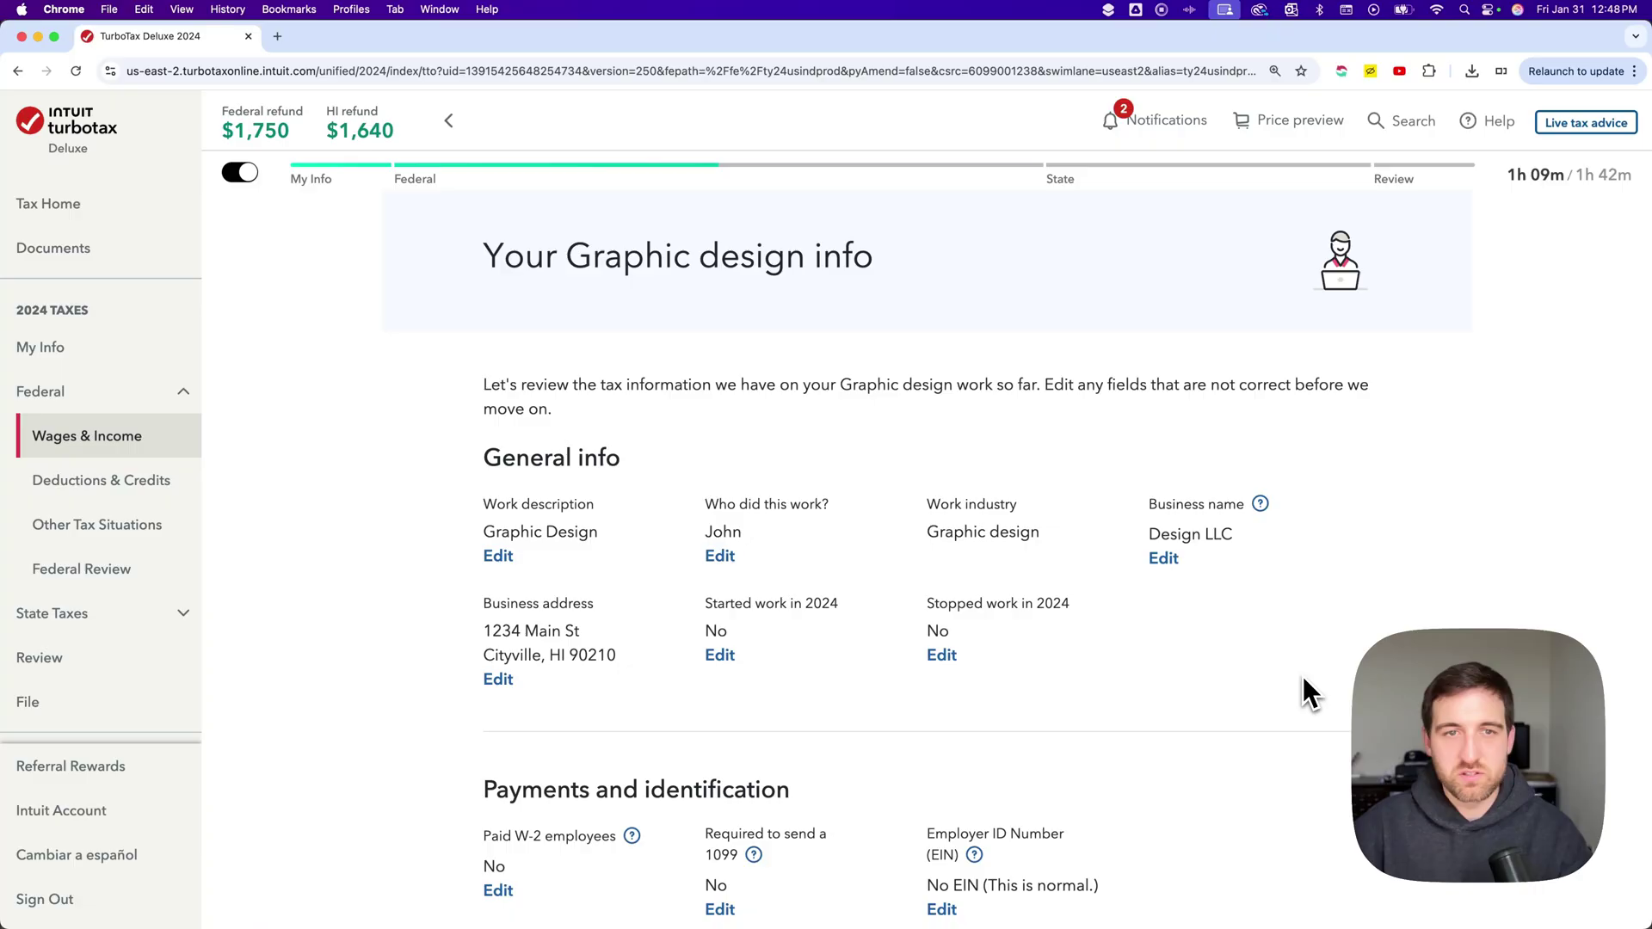
Step: Scroll through the Graphic design info review and accept it with Looks good
scroll(1303, 677, "down", 5)
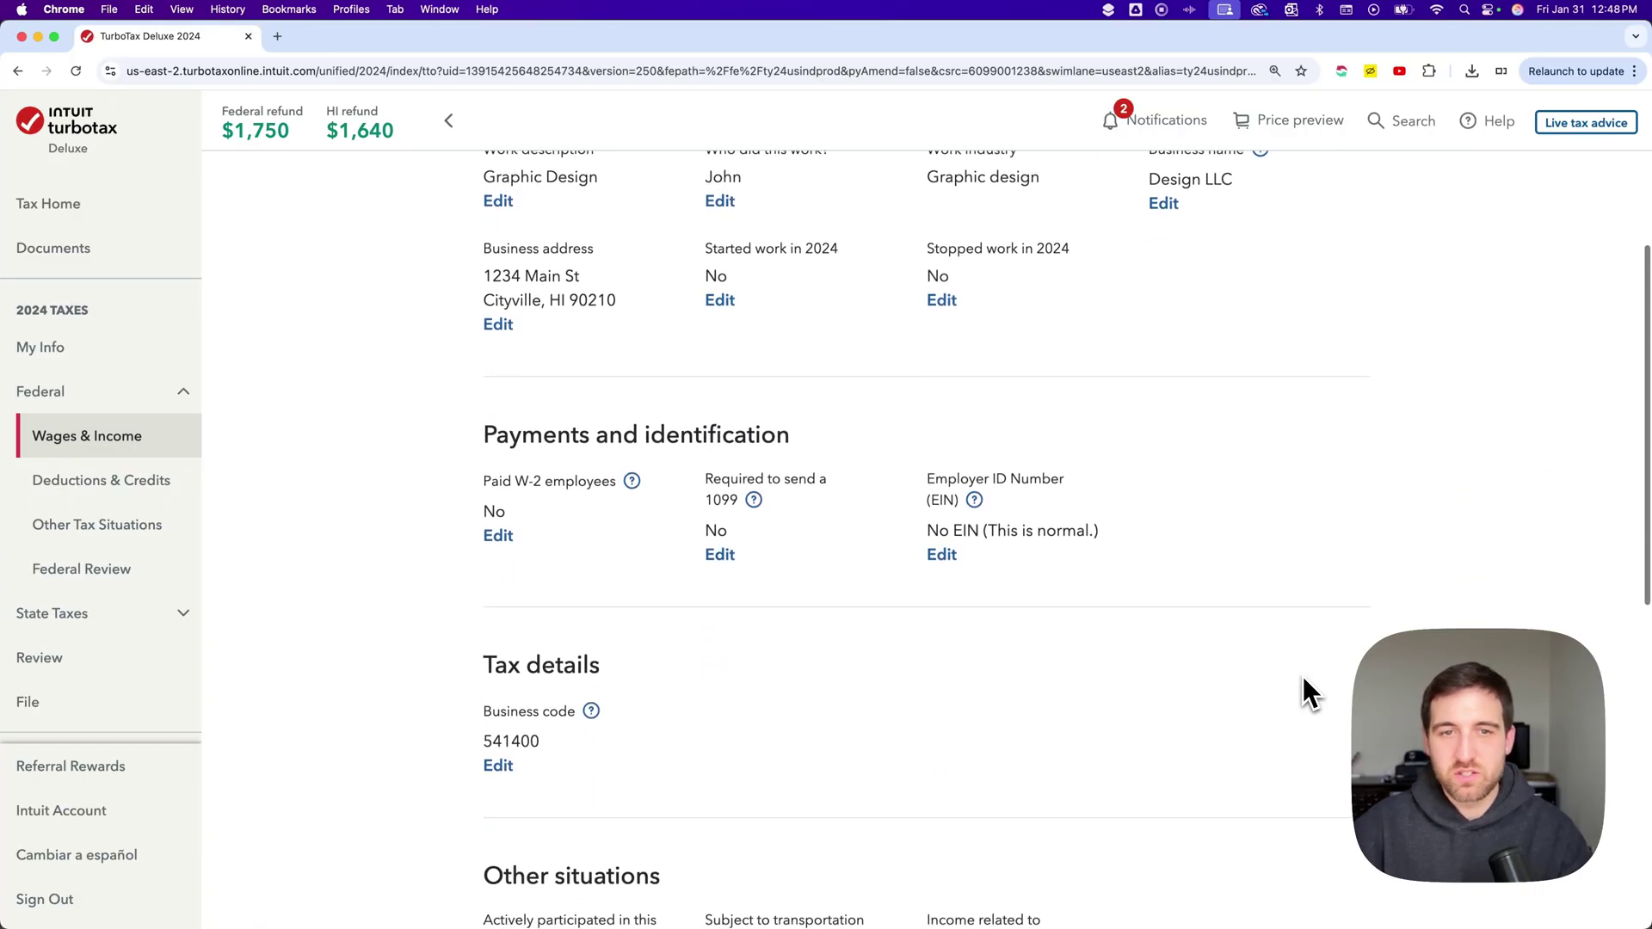
scroll(1303, 676, "down", 5)
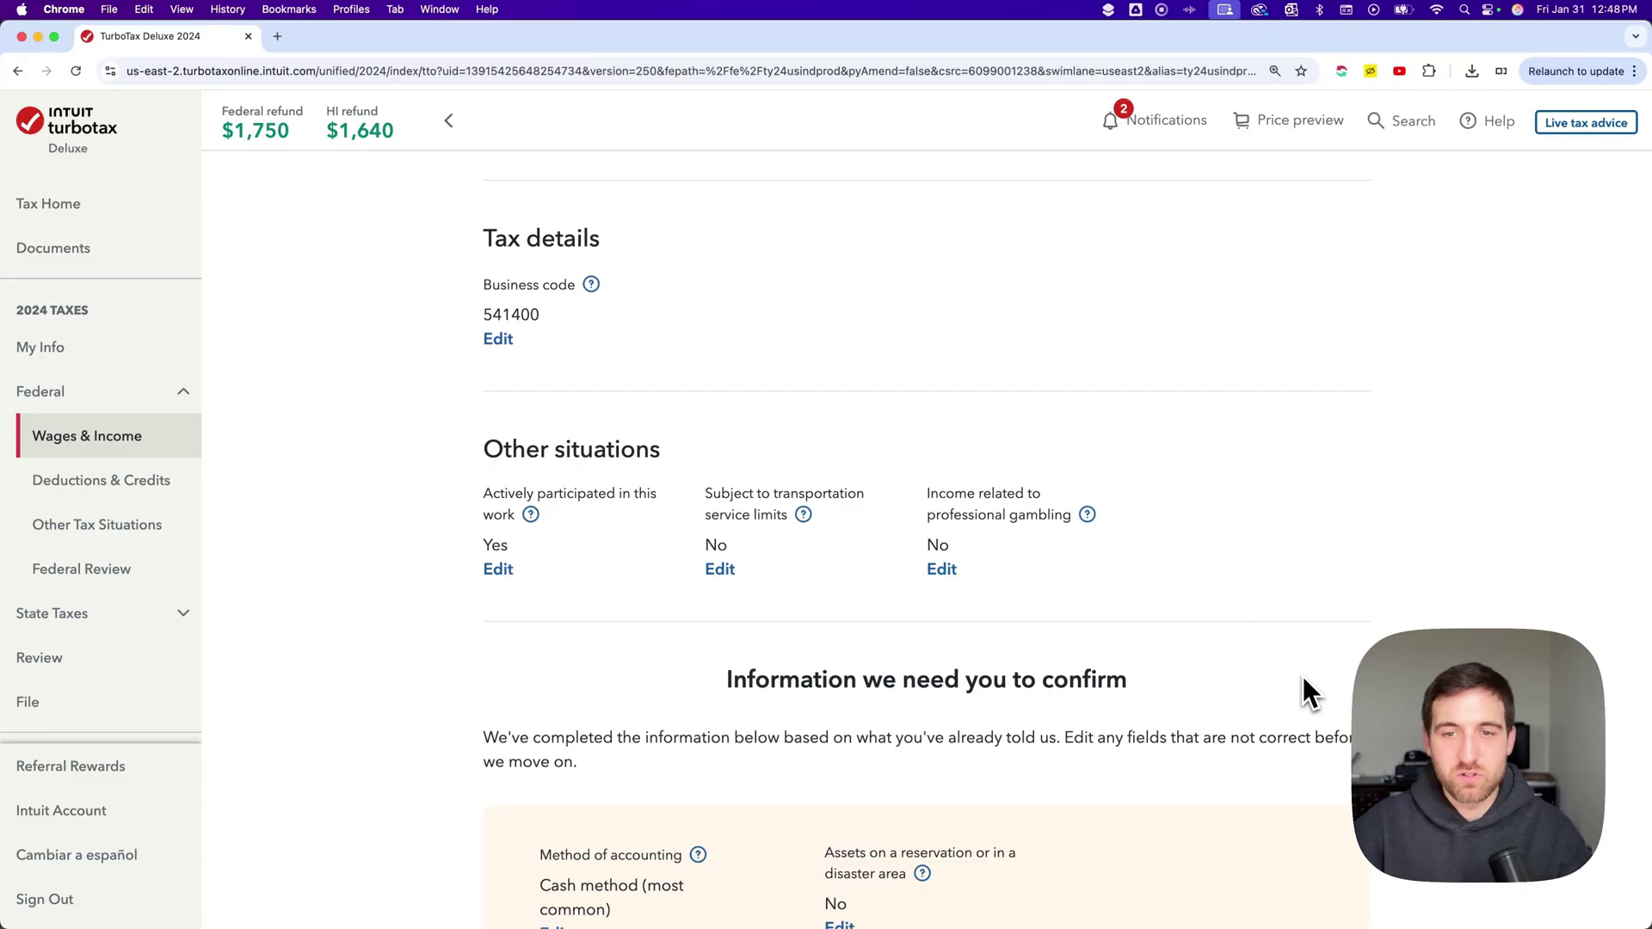
scroll(1303, 676, "down", 2)
scroll(1303, 678, "down", 2)
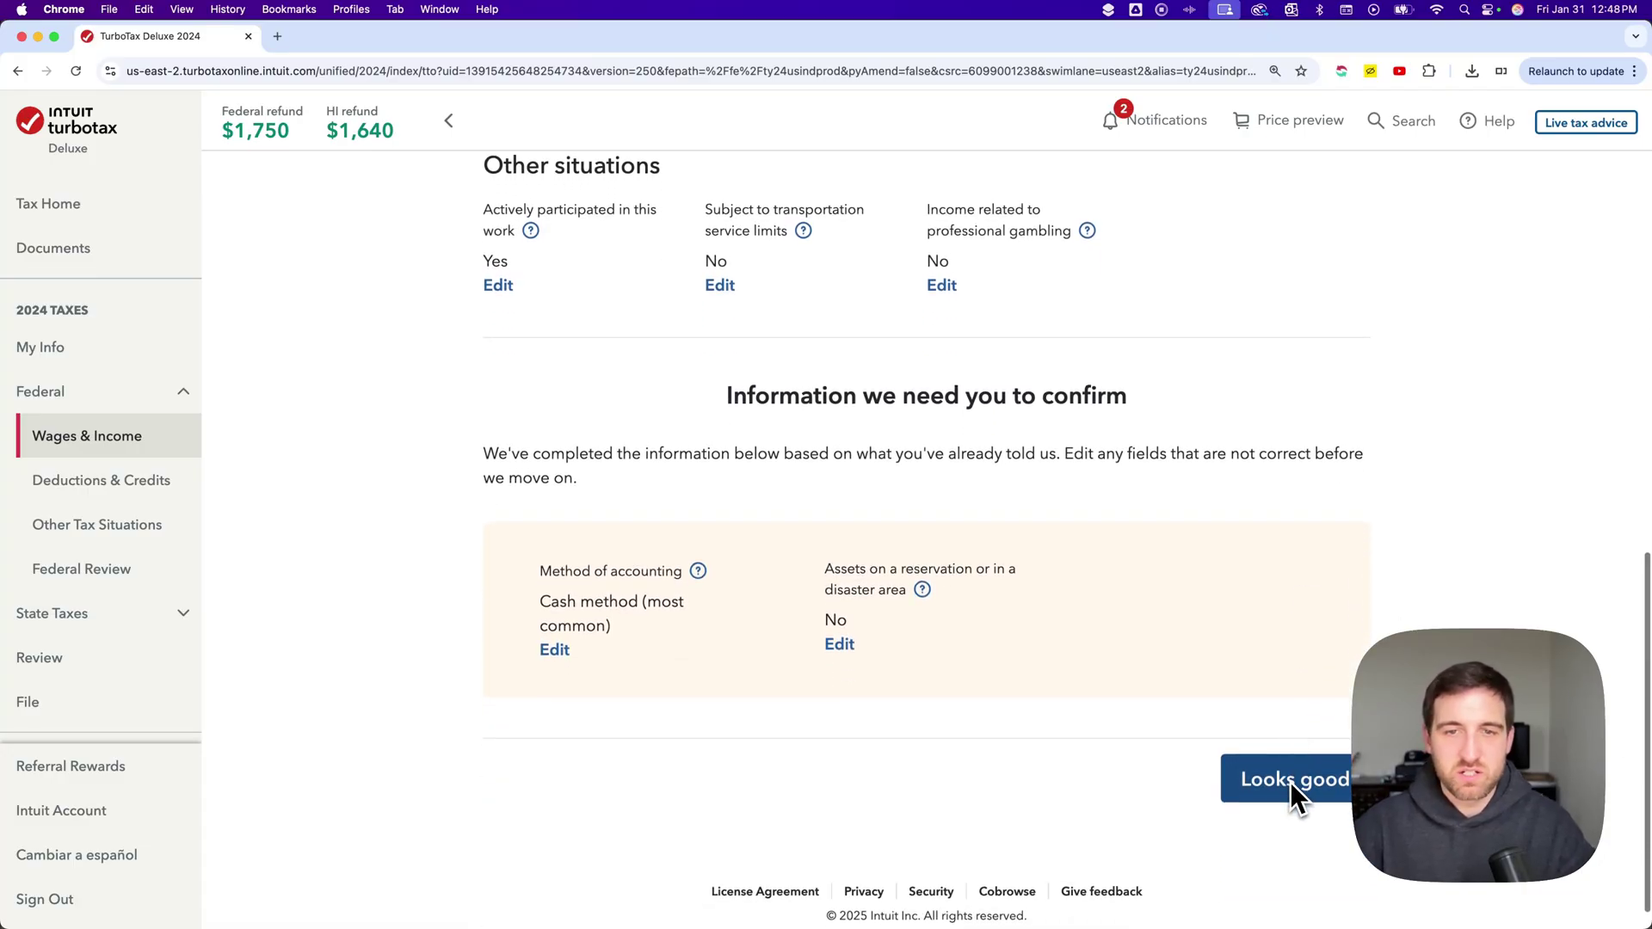
left_click(1289, 782)
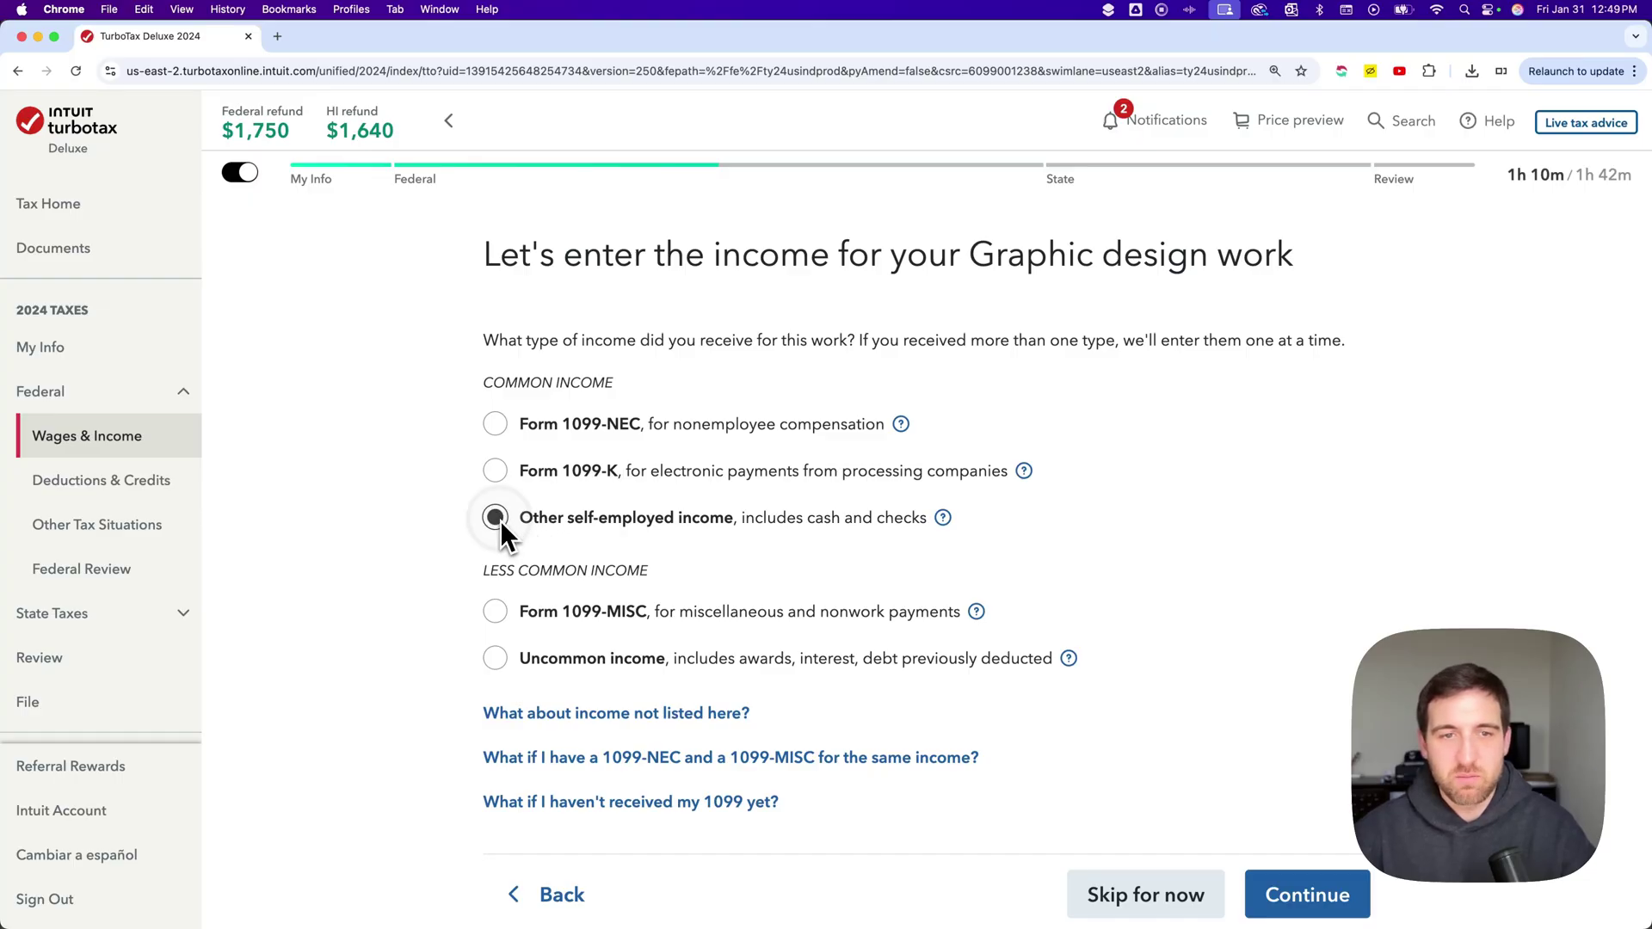
Step: Continue with Other self-employed income as the Graphic design income type
left_click(1299, 885)
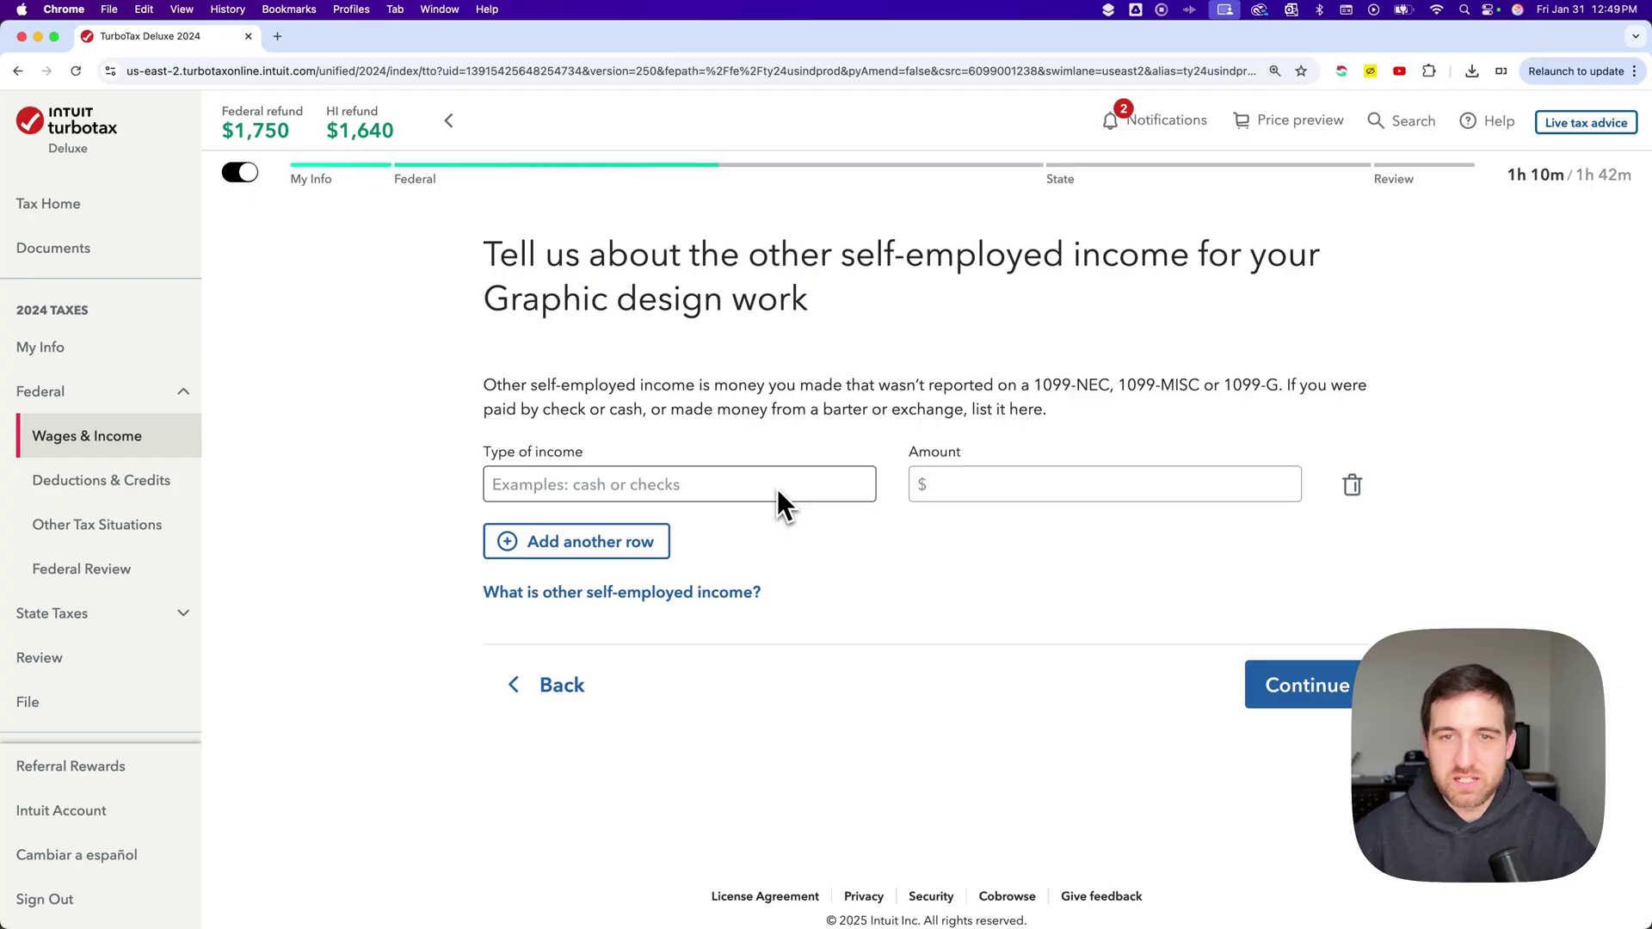
Step: Add an Affiliate Check income of 991 for Graphic design
left_click(778, 488)
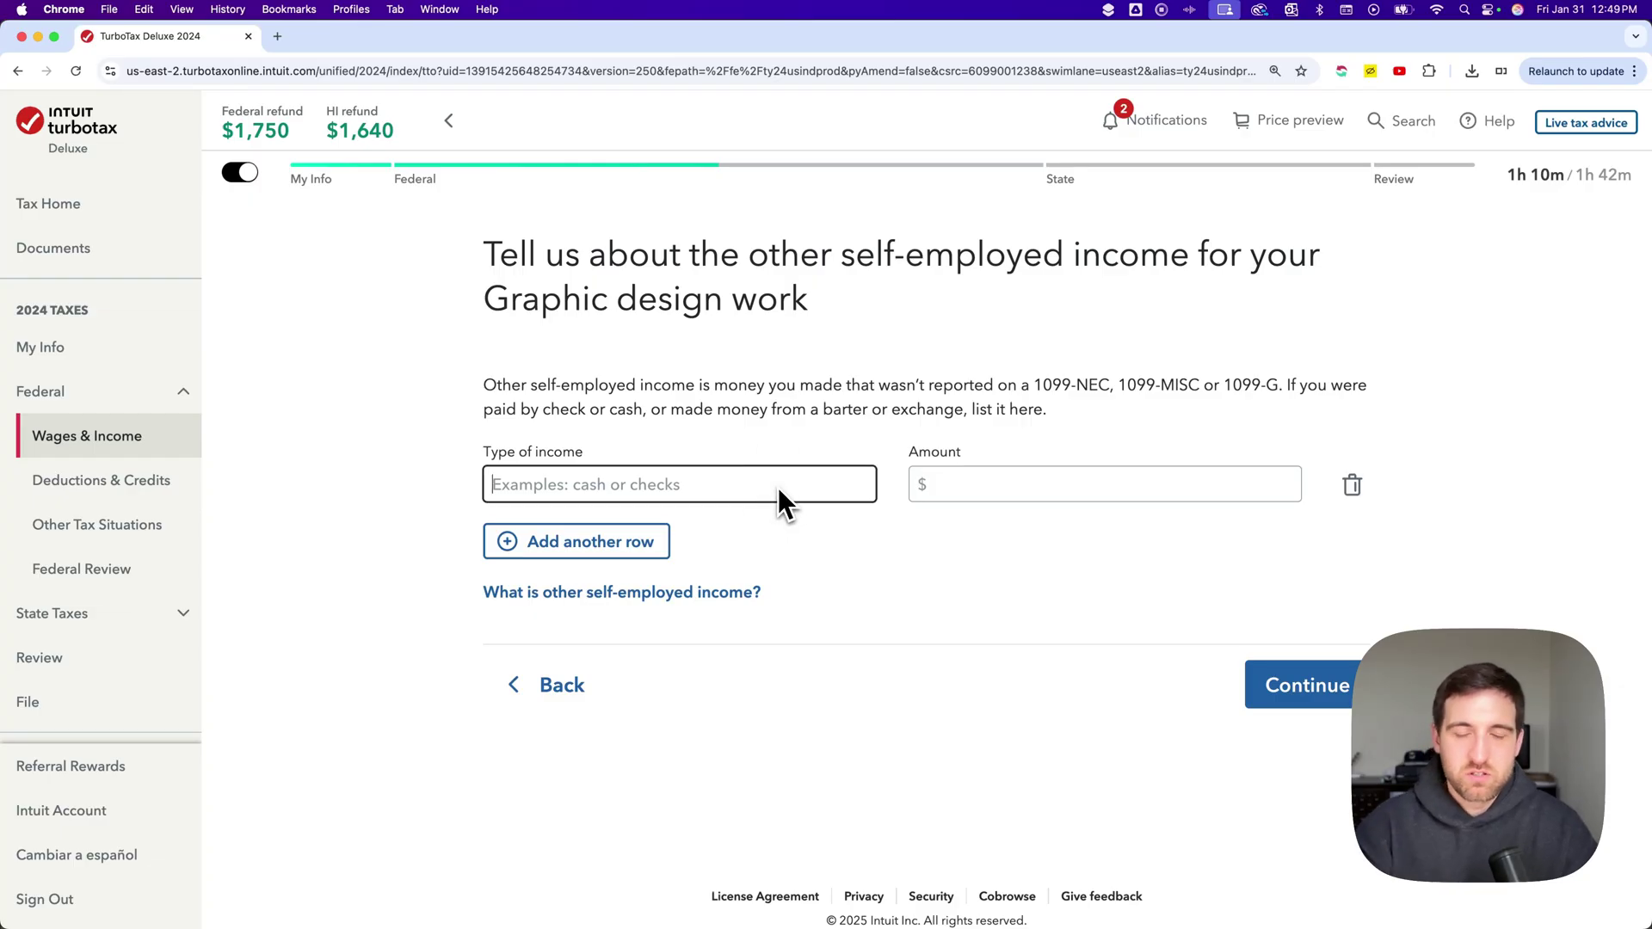
type("Aff")
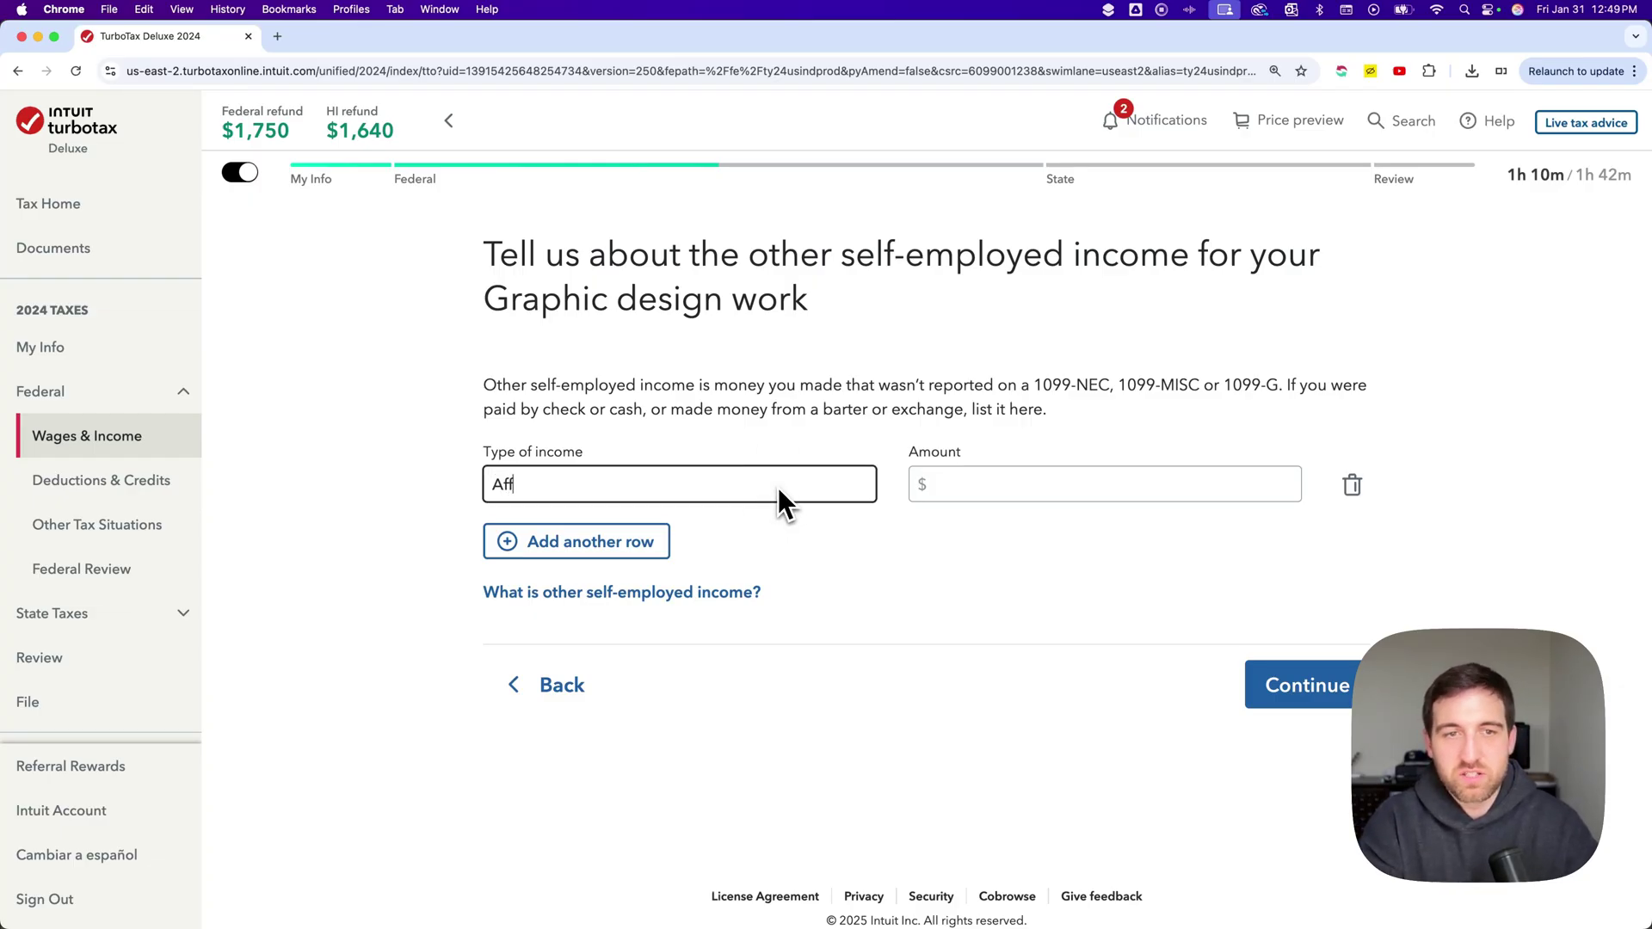
type("iliate Check")
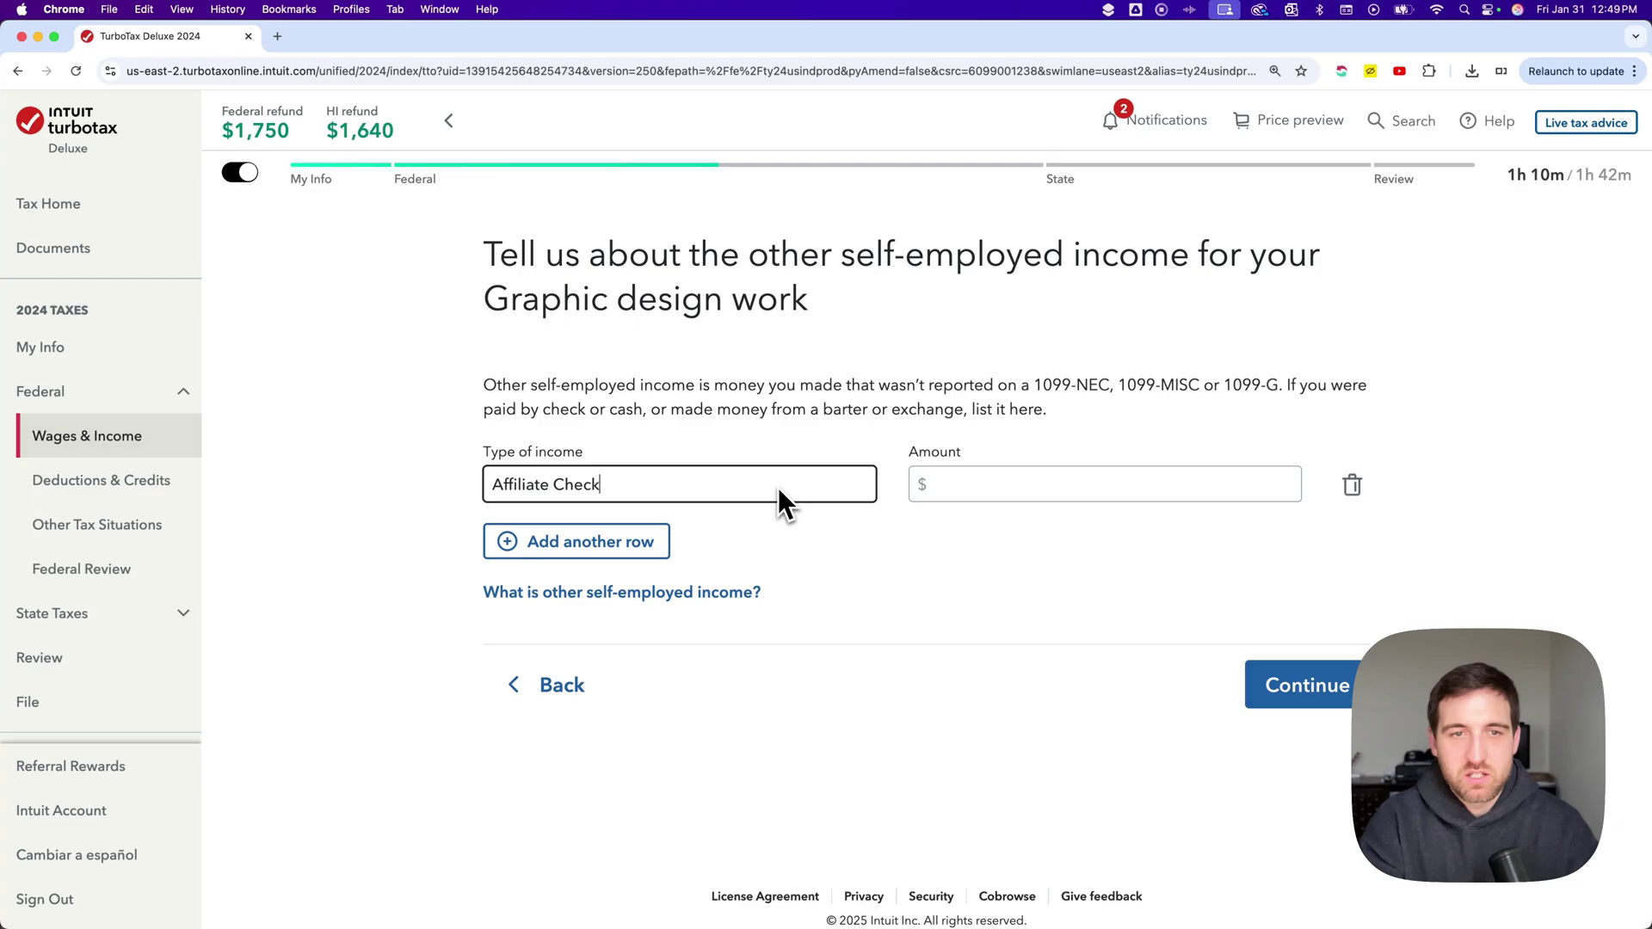
left_click(1063, 488)
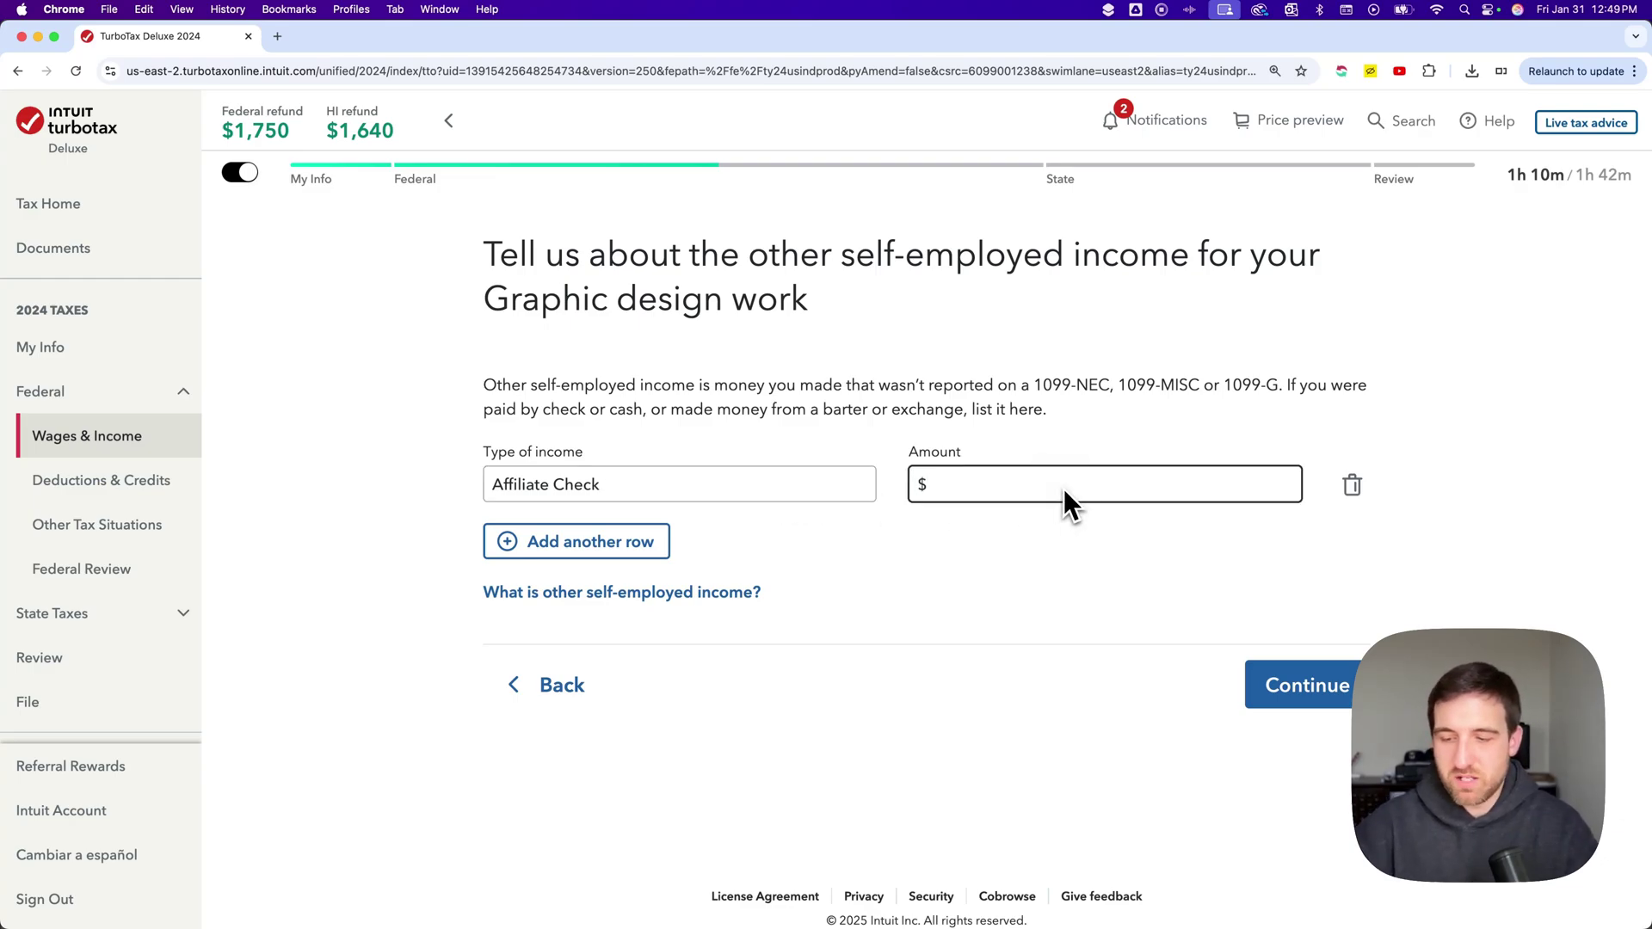
type("991")
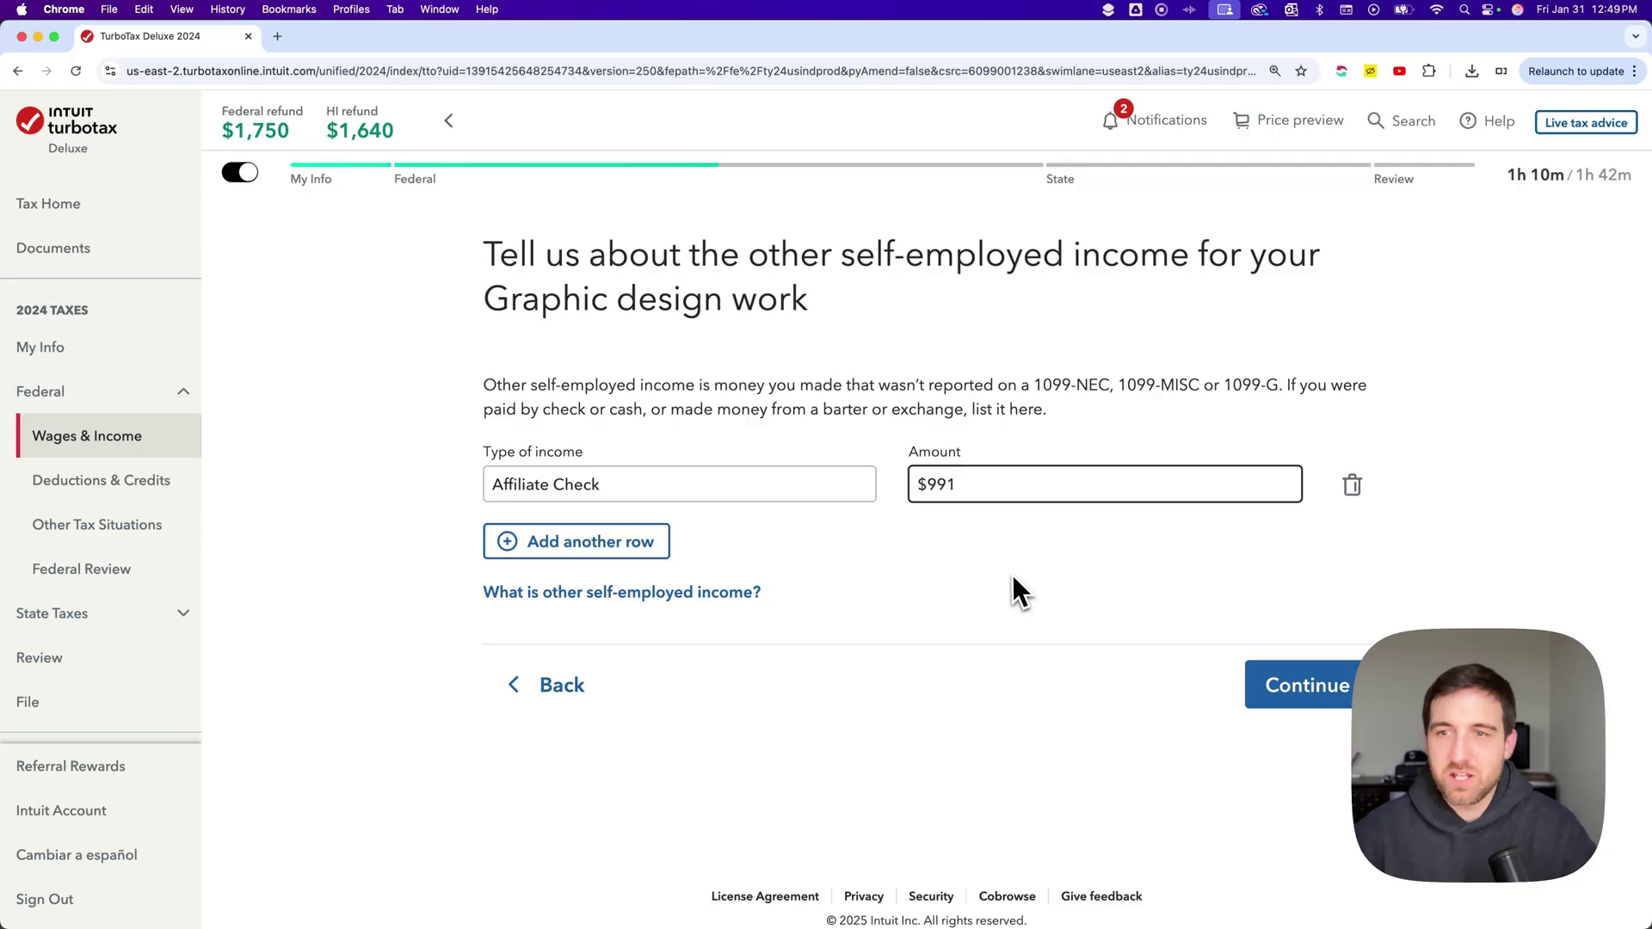
left_click(1304, 689)
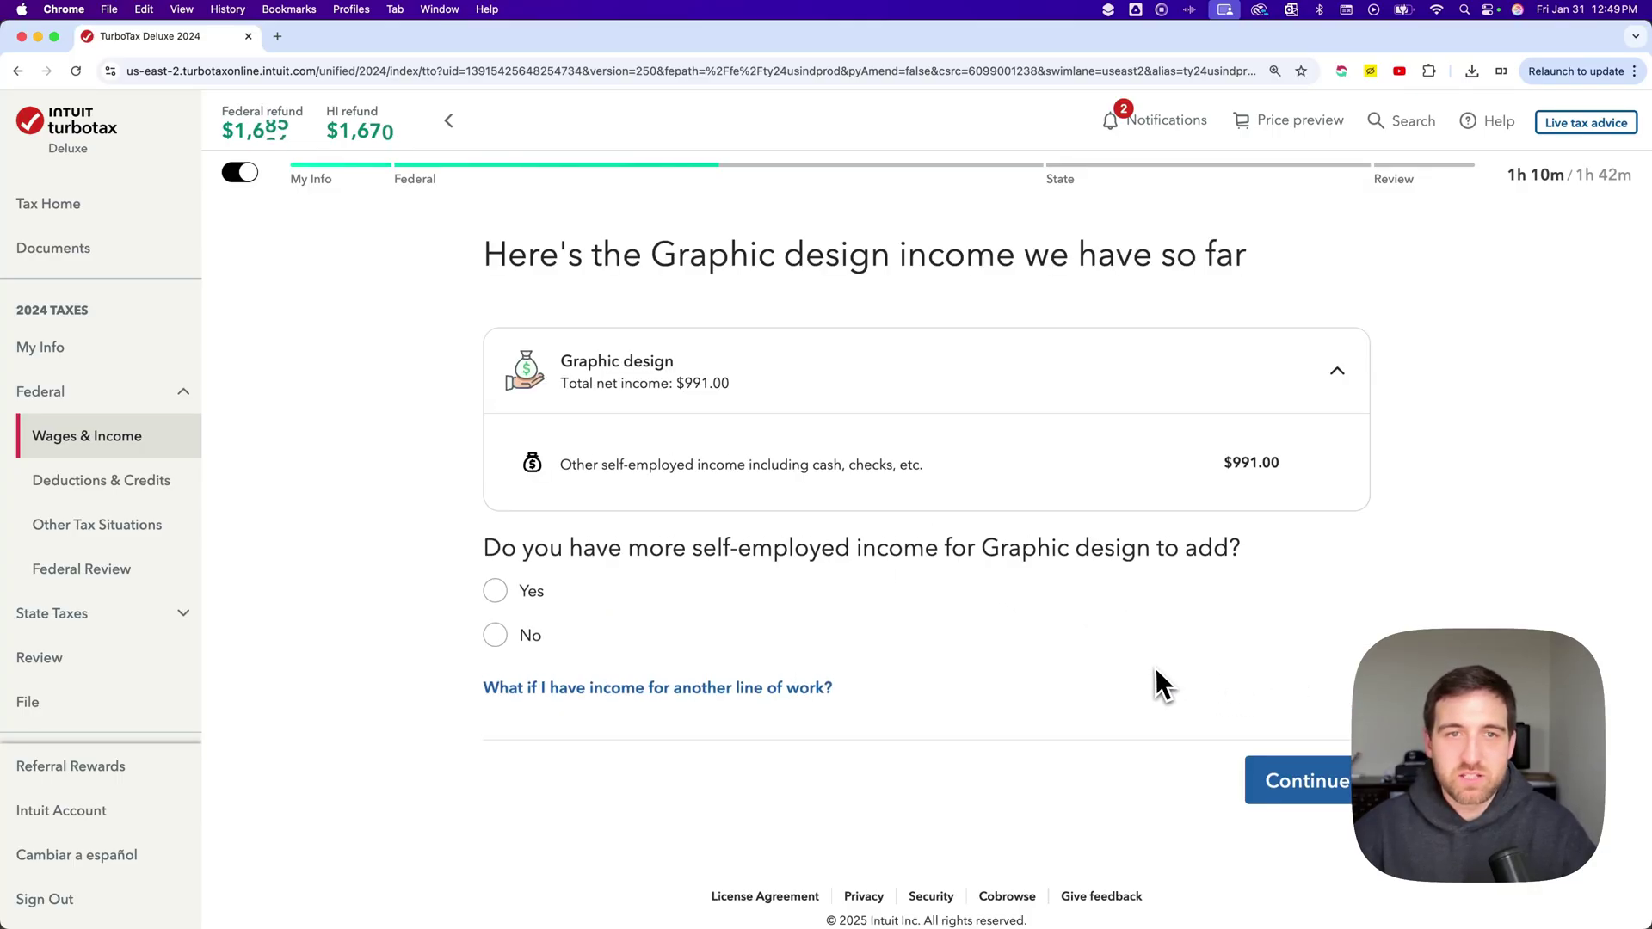
Step: Highlight the $991.00 income line and the Graphic design line on the income summary
left_click_drag(571, 469, 1280, 483)
left_click(1144, 482)
left_click_drag(560, 363, 689, 360)
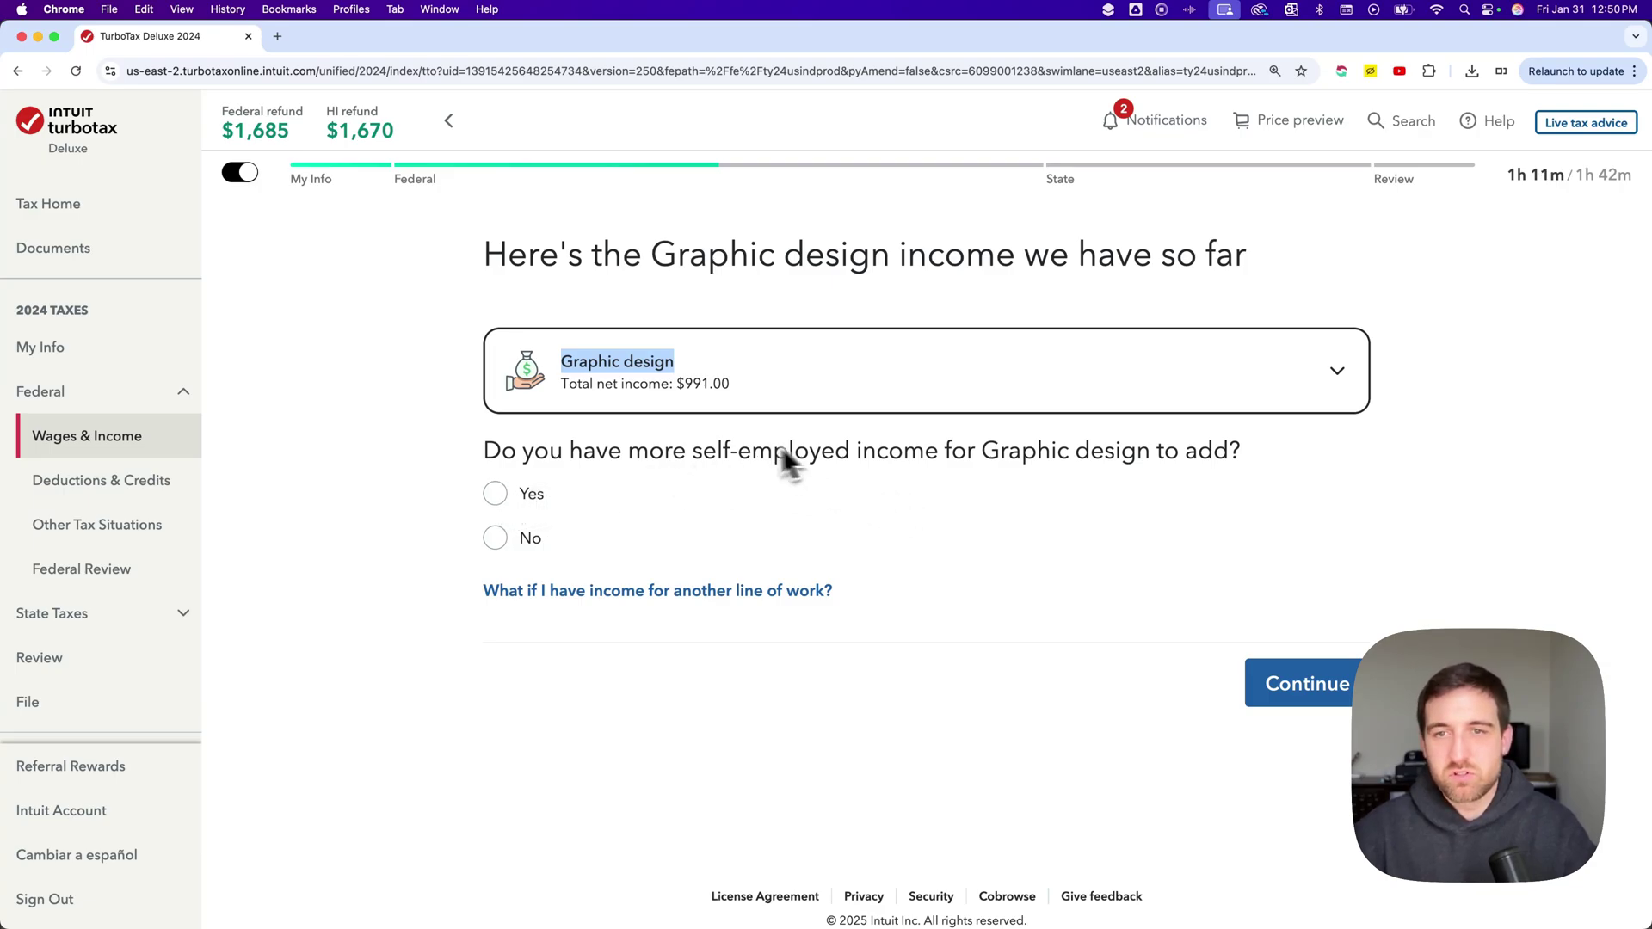
Step: Move past the income summary and tax estimate, answering No to Graphic design expenses
left_click(1282, 684)
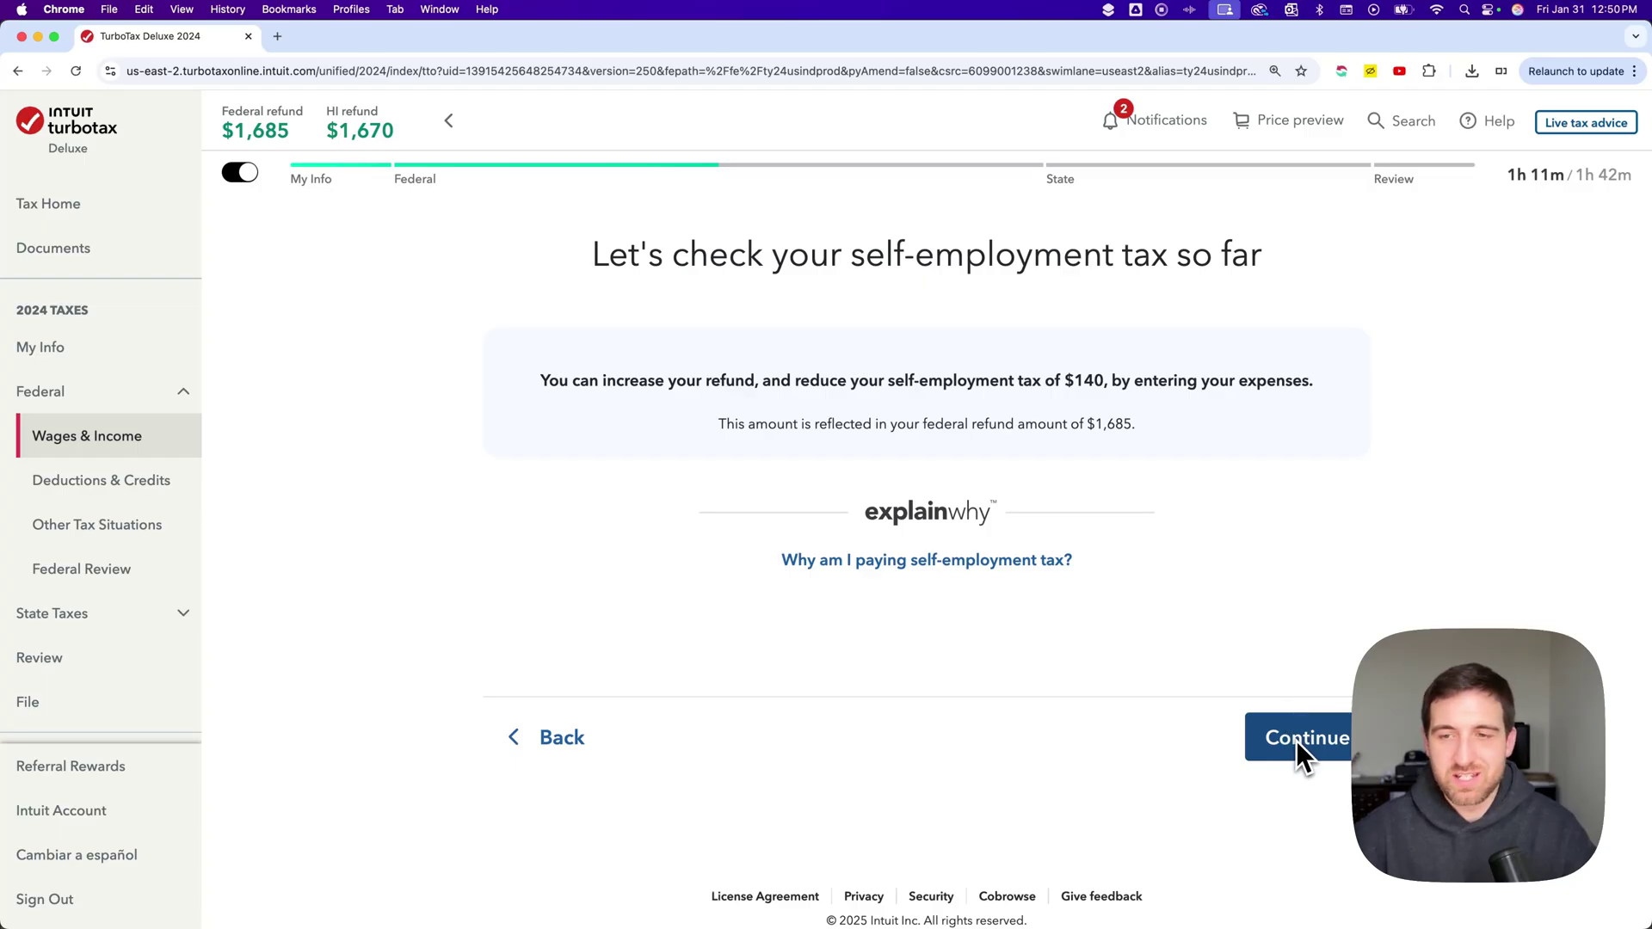
left_click(1298, 741)
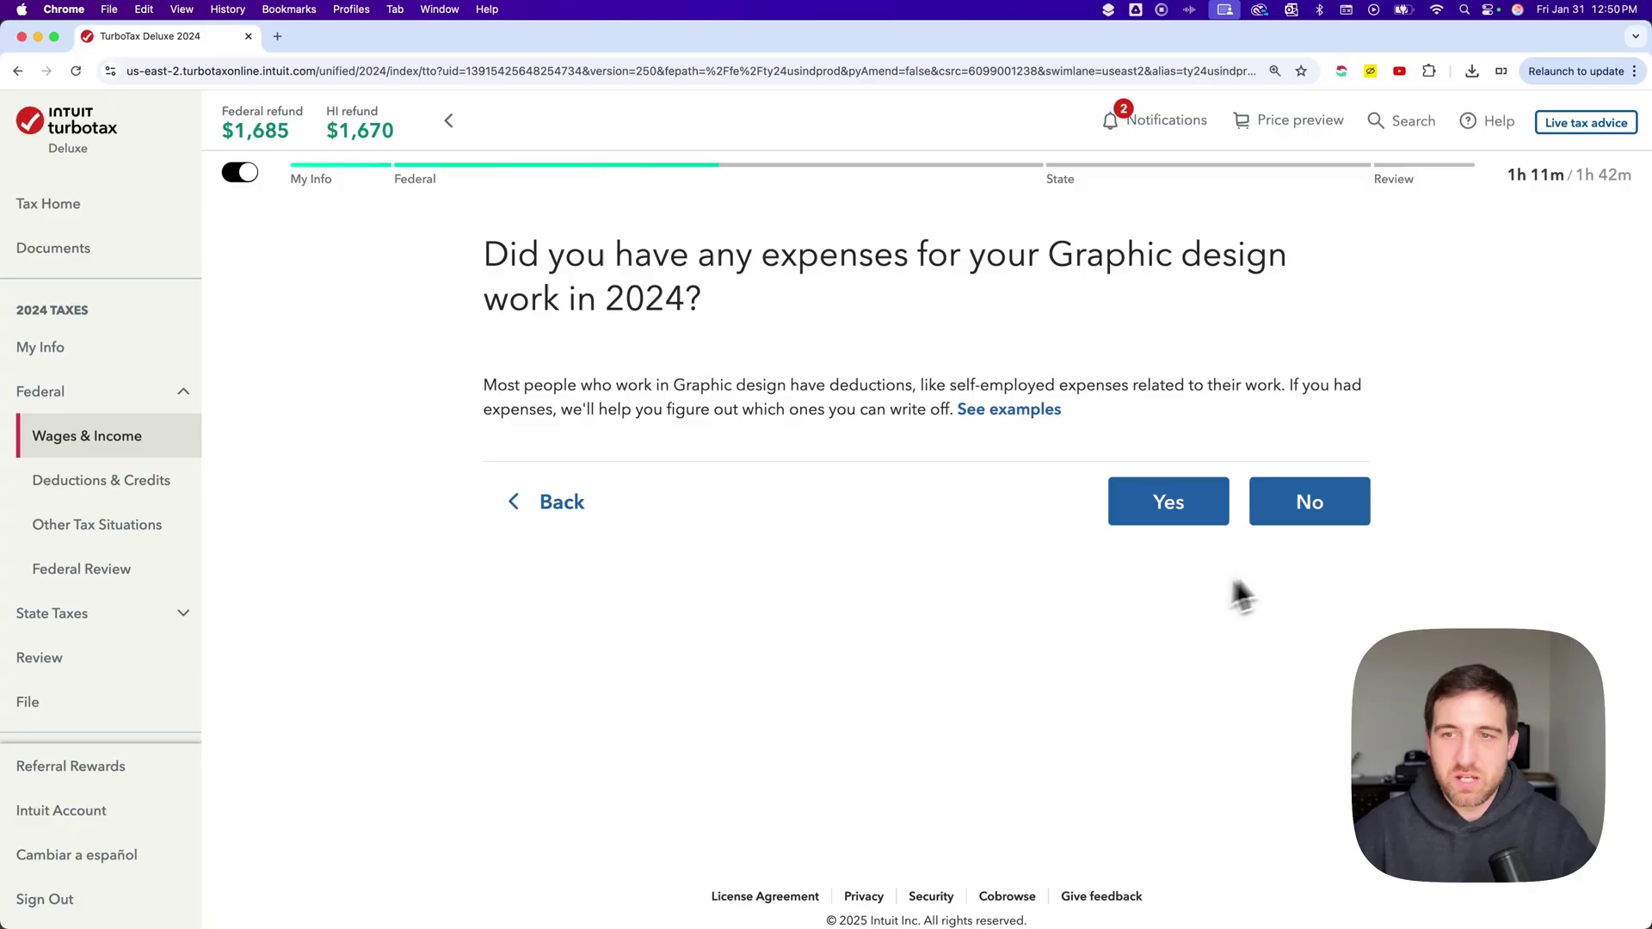
left_click(1310, 509)
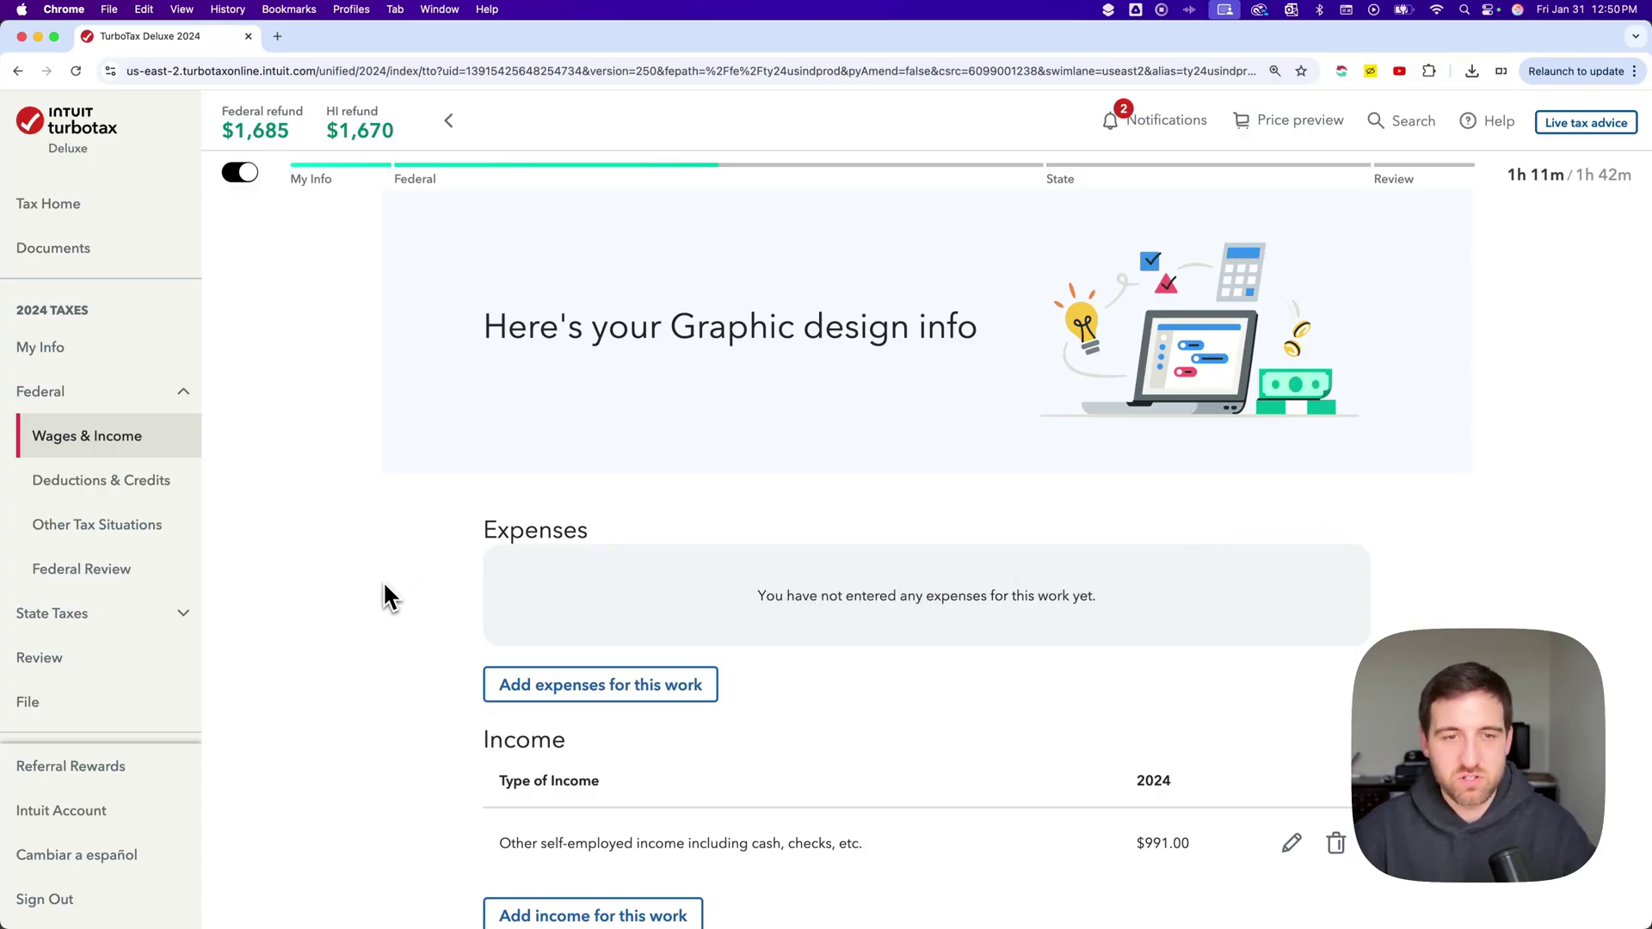
Step: Review the Graphic design info page showing only $991.00 other self-employed income and continue
scroll(400, 570, "down", 5)
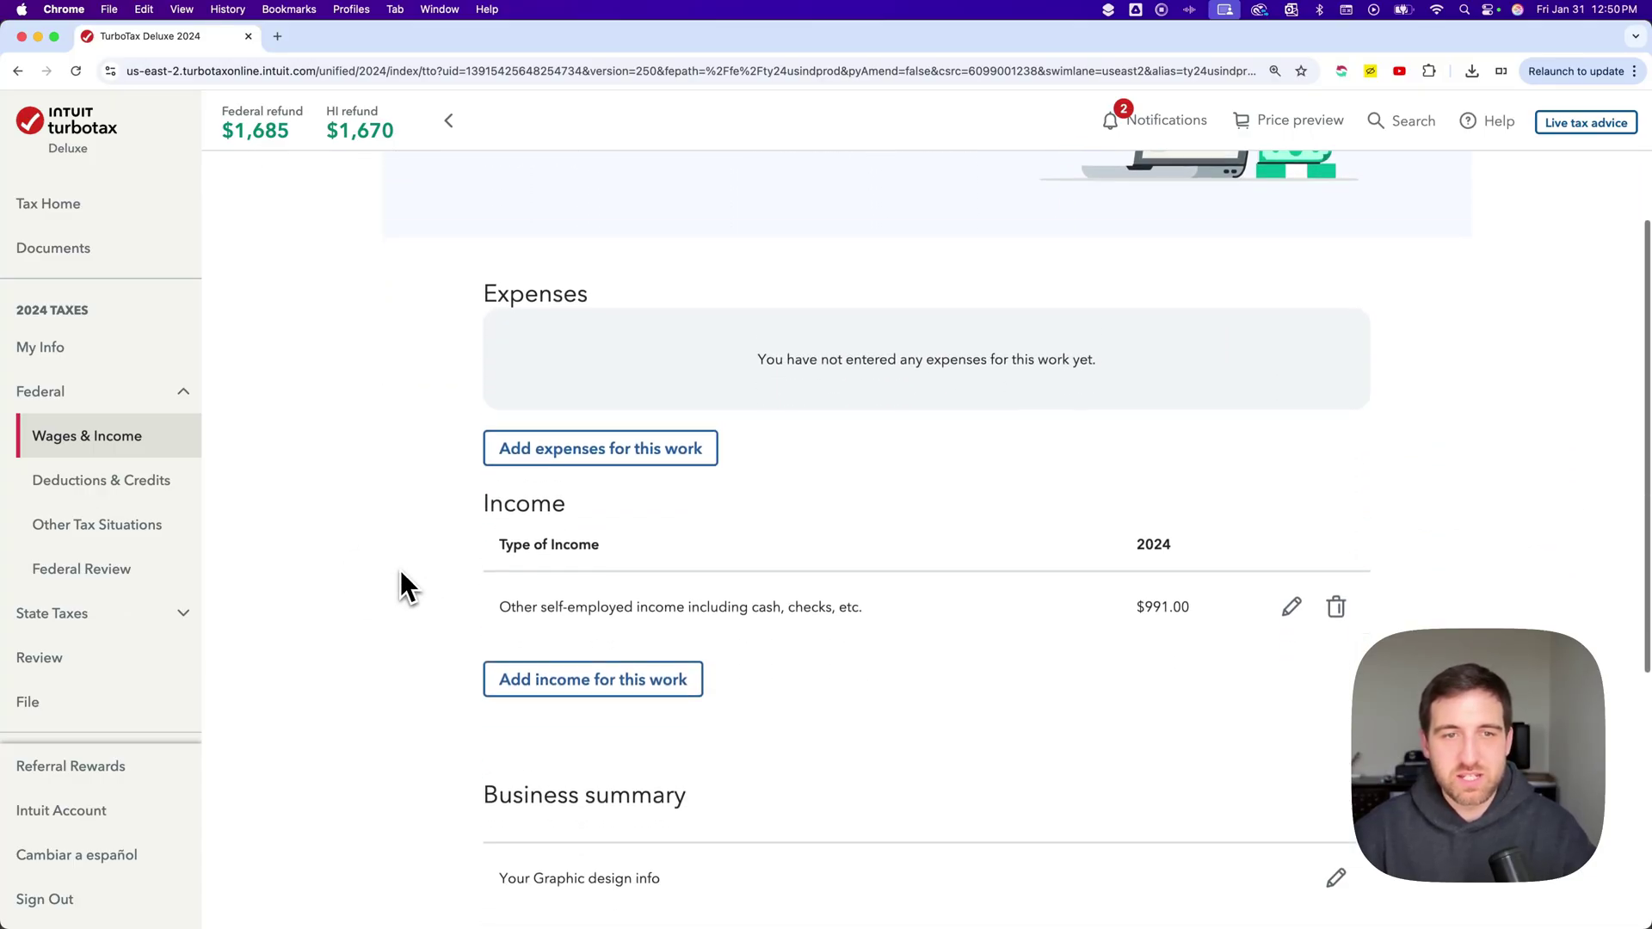
scroll(400, 570, "down", 5)
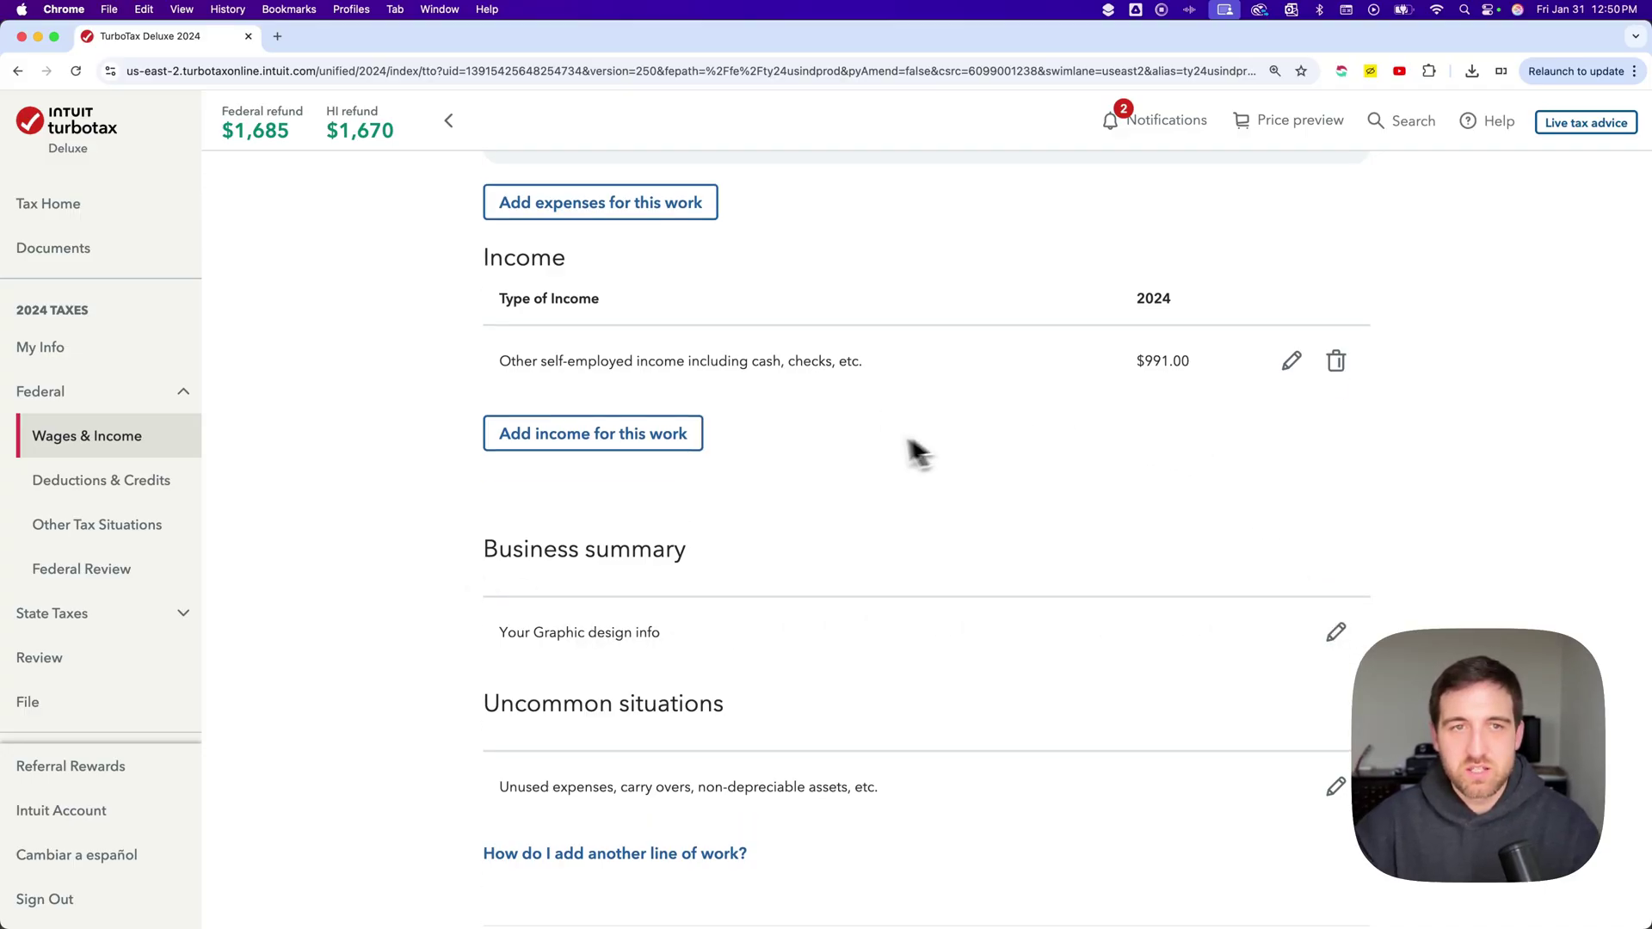
scroll(910, 440, "up", 3)
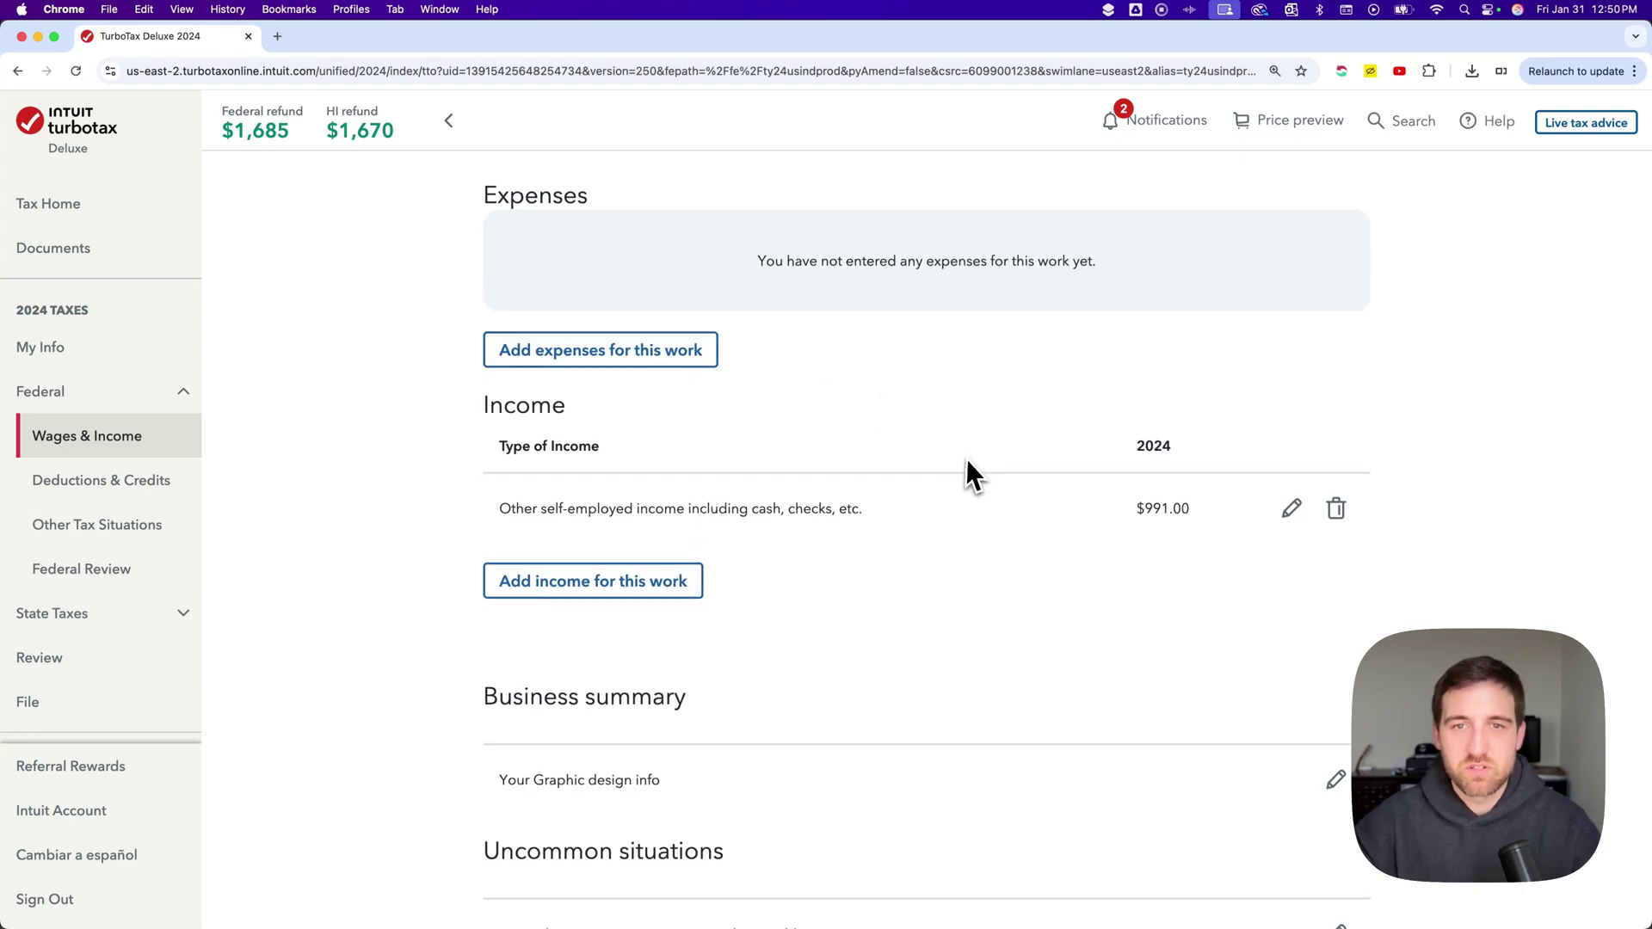
scroll(967, 473, "down", 7)
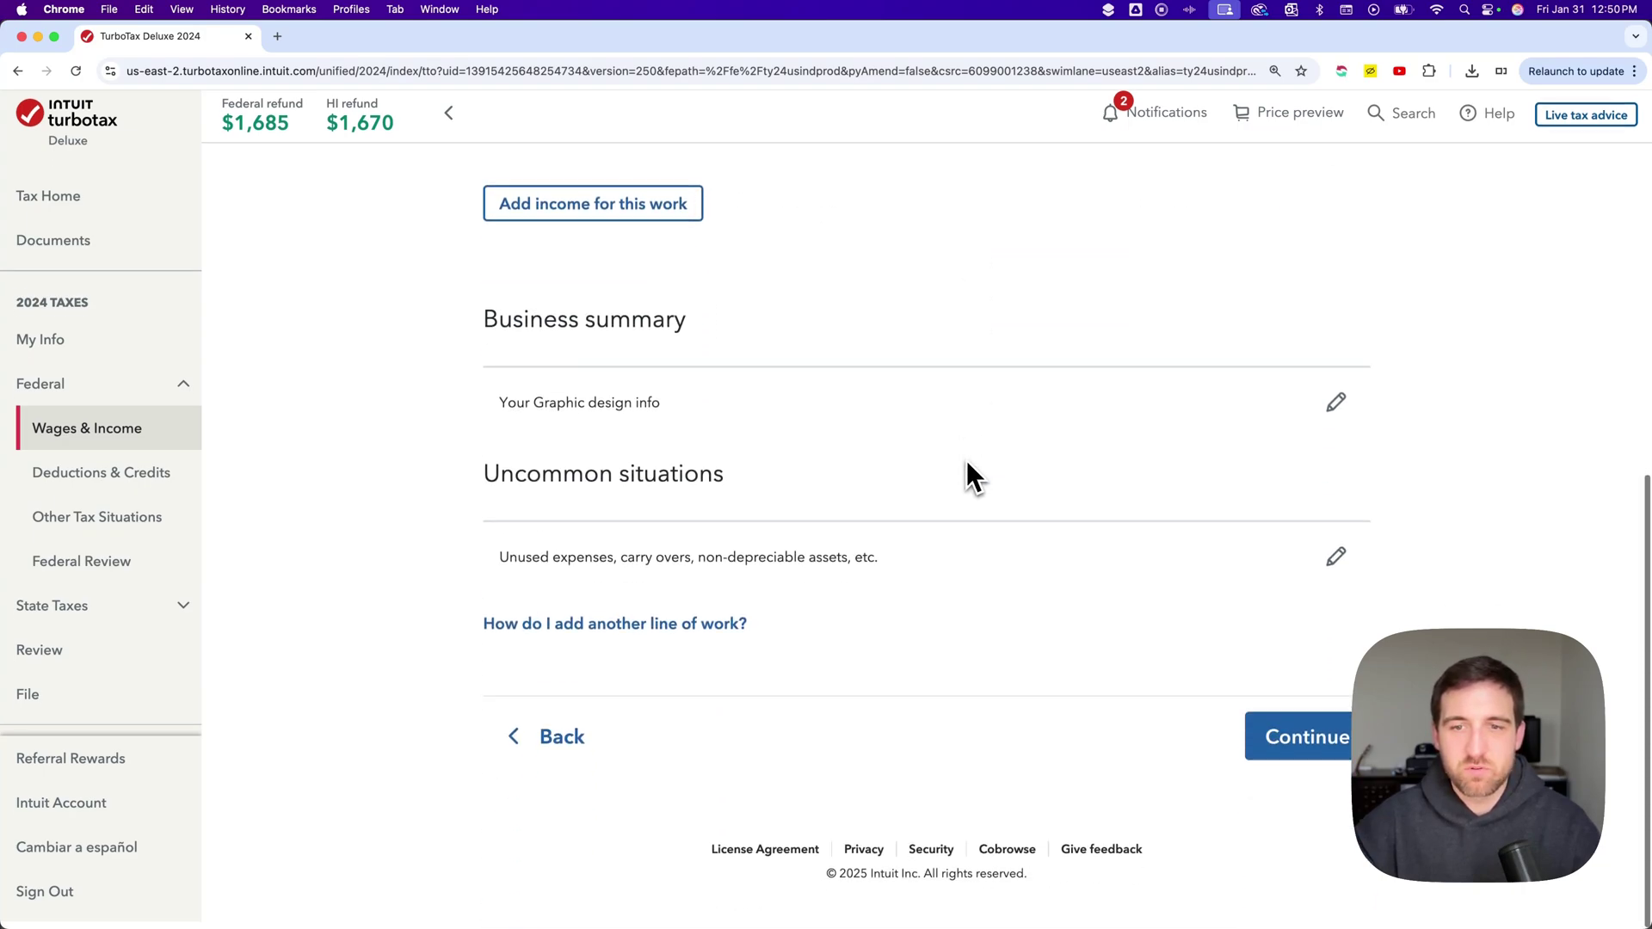
left_click(1297, 748)
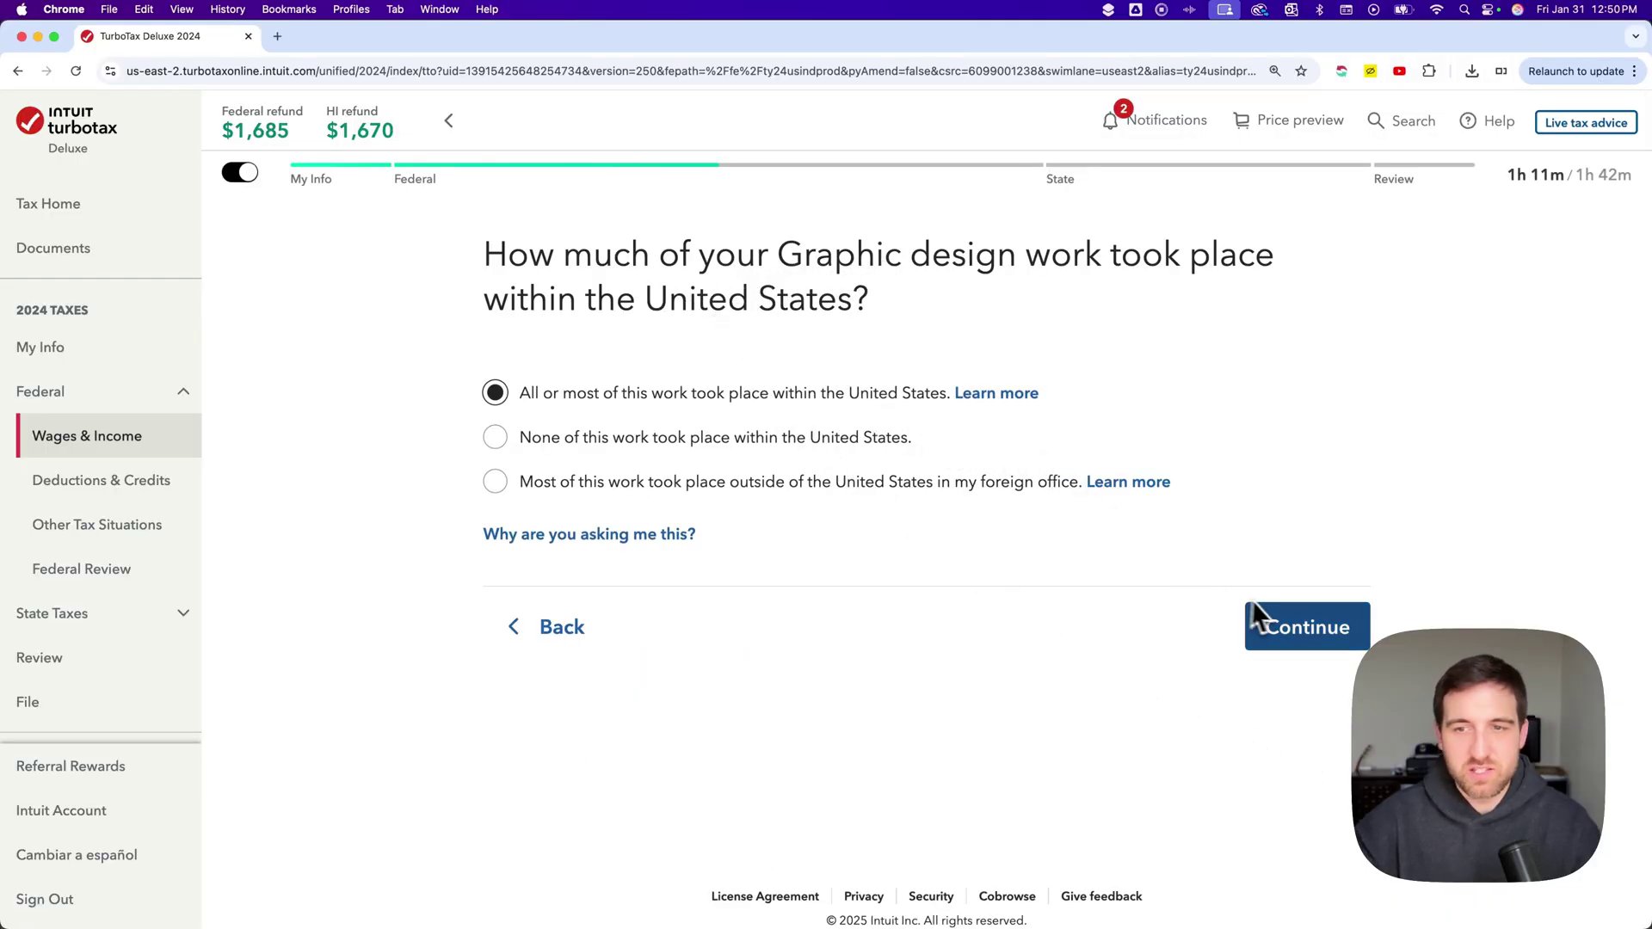
Step: Confirm the graphic design work was US-based, not for a former employer, with no deductions elsewhere
left_click(1274, 621)
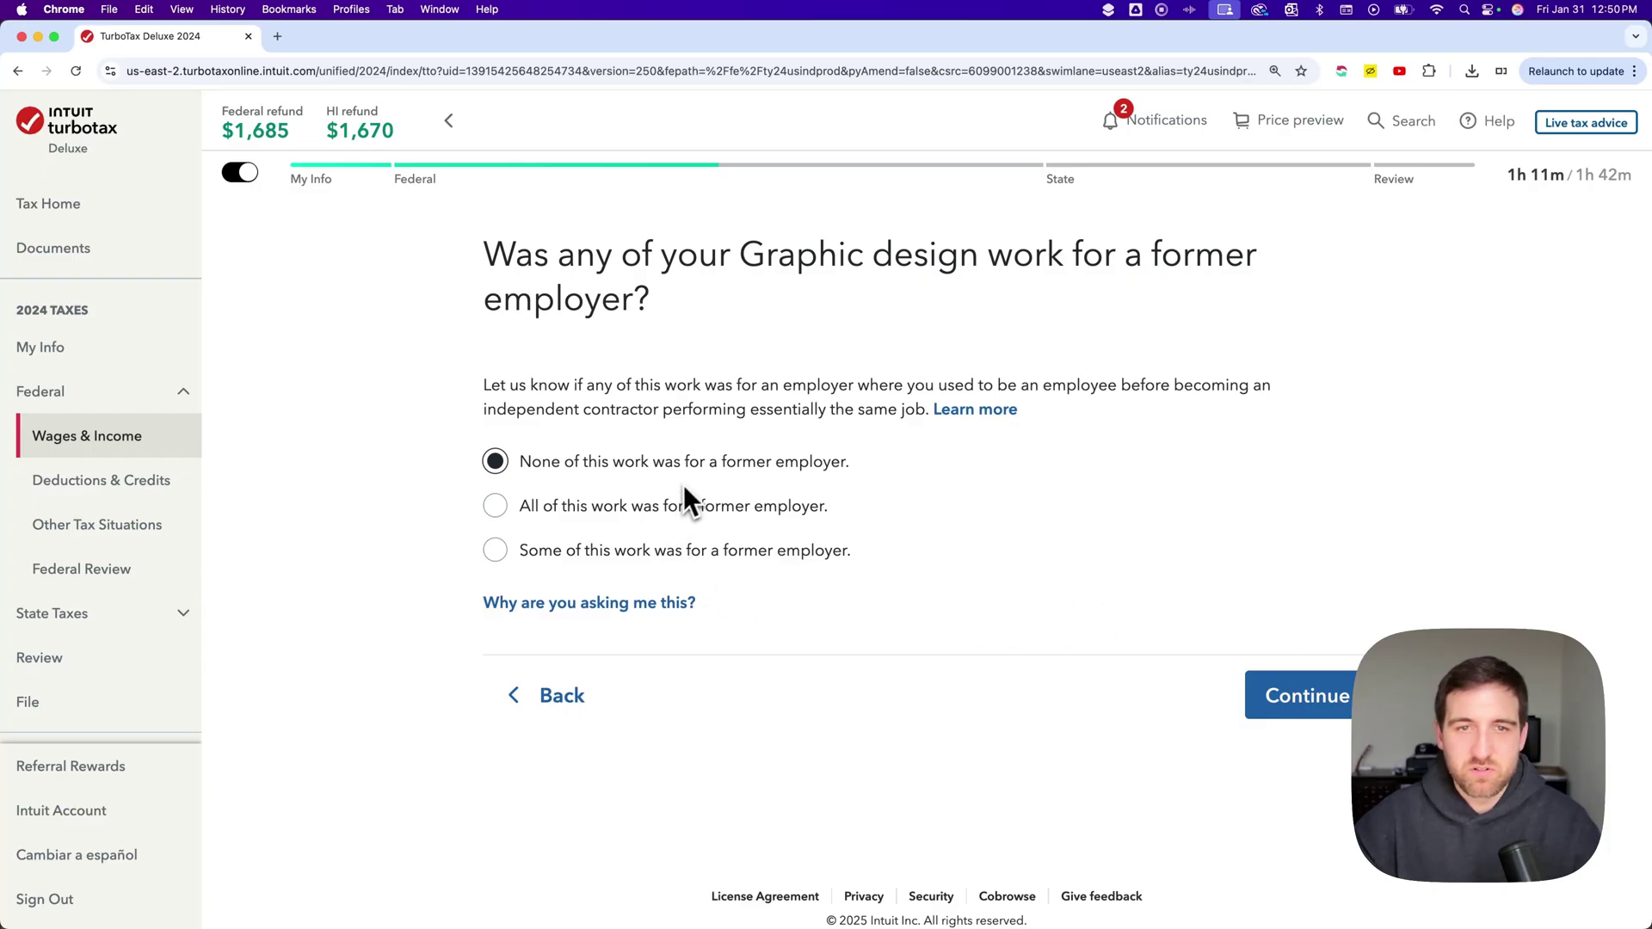
left_click(1294, 693)
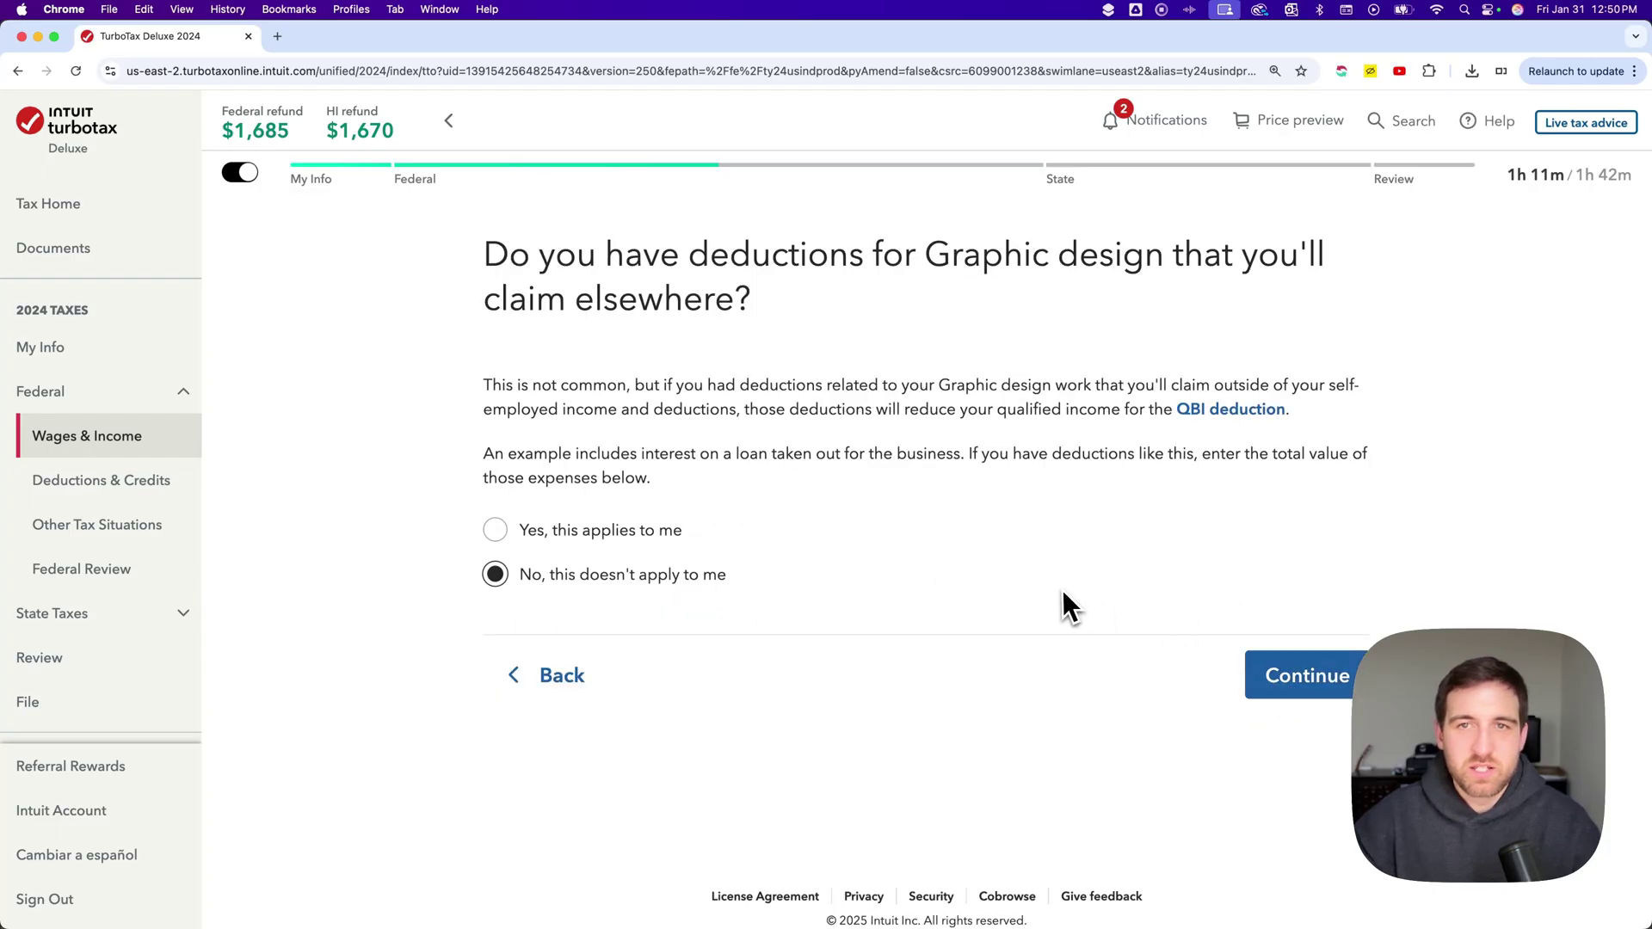
left_click(1324, 671)
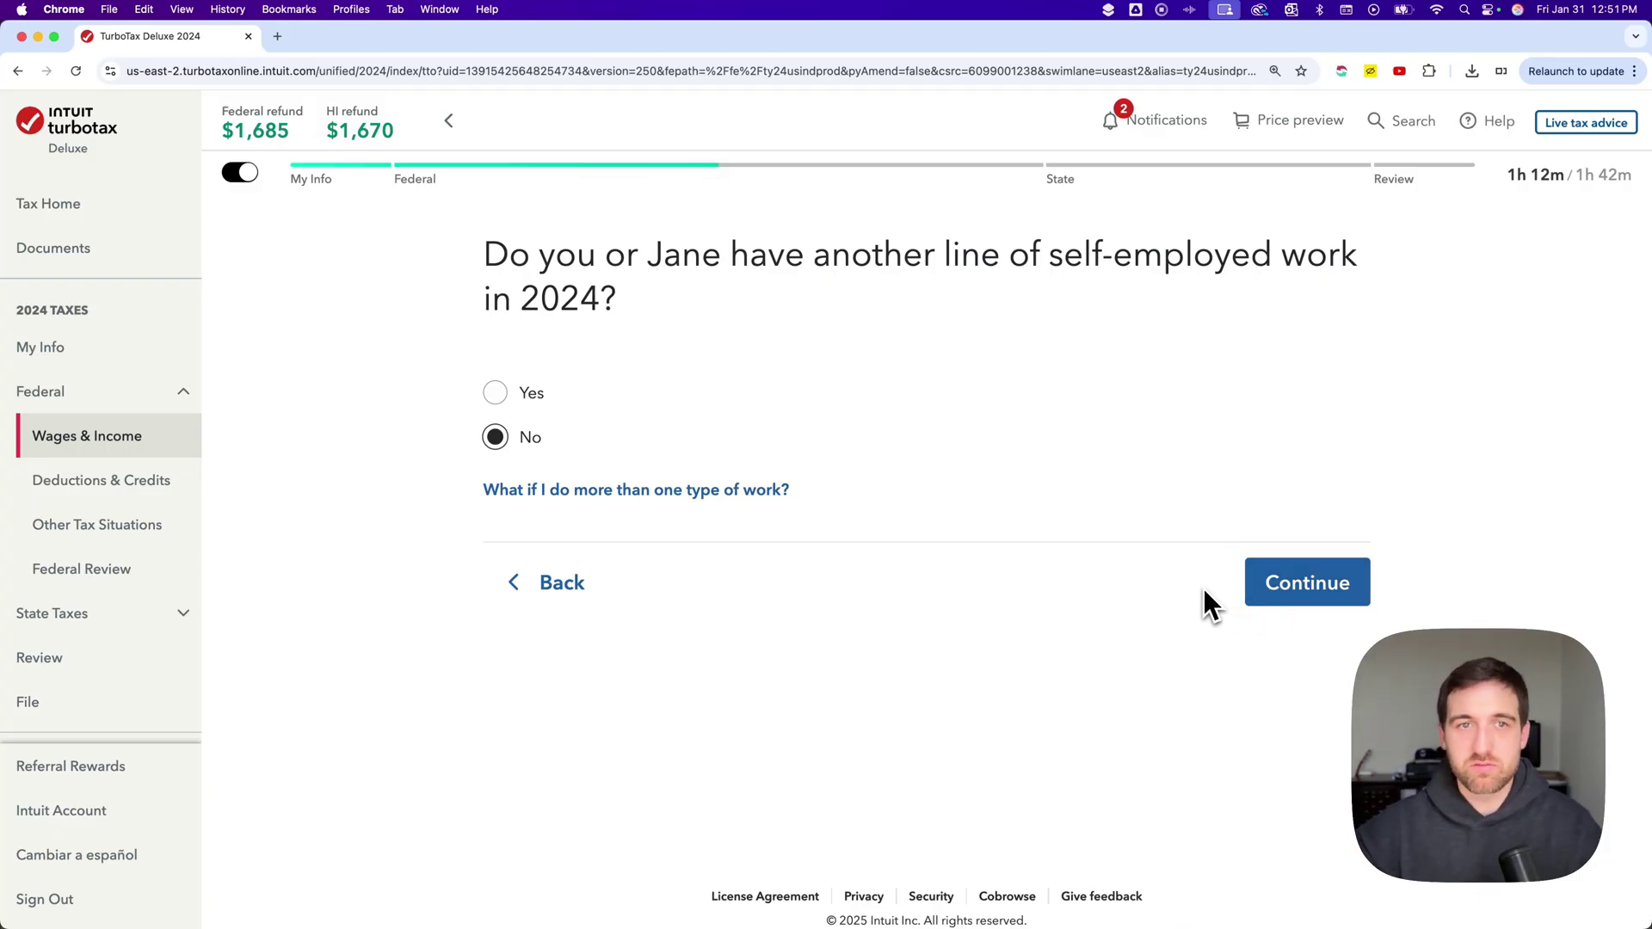
Step: Answer No to another line of work and verify Design LLC shows $991.00 self-employment income
left_click(1308, 584)
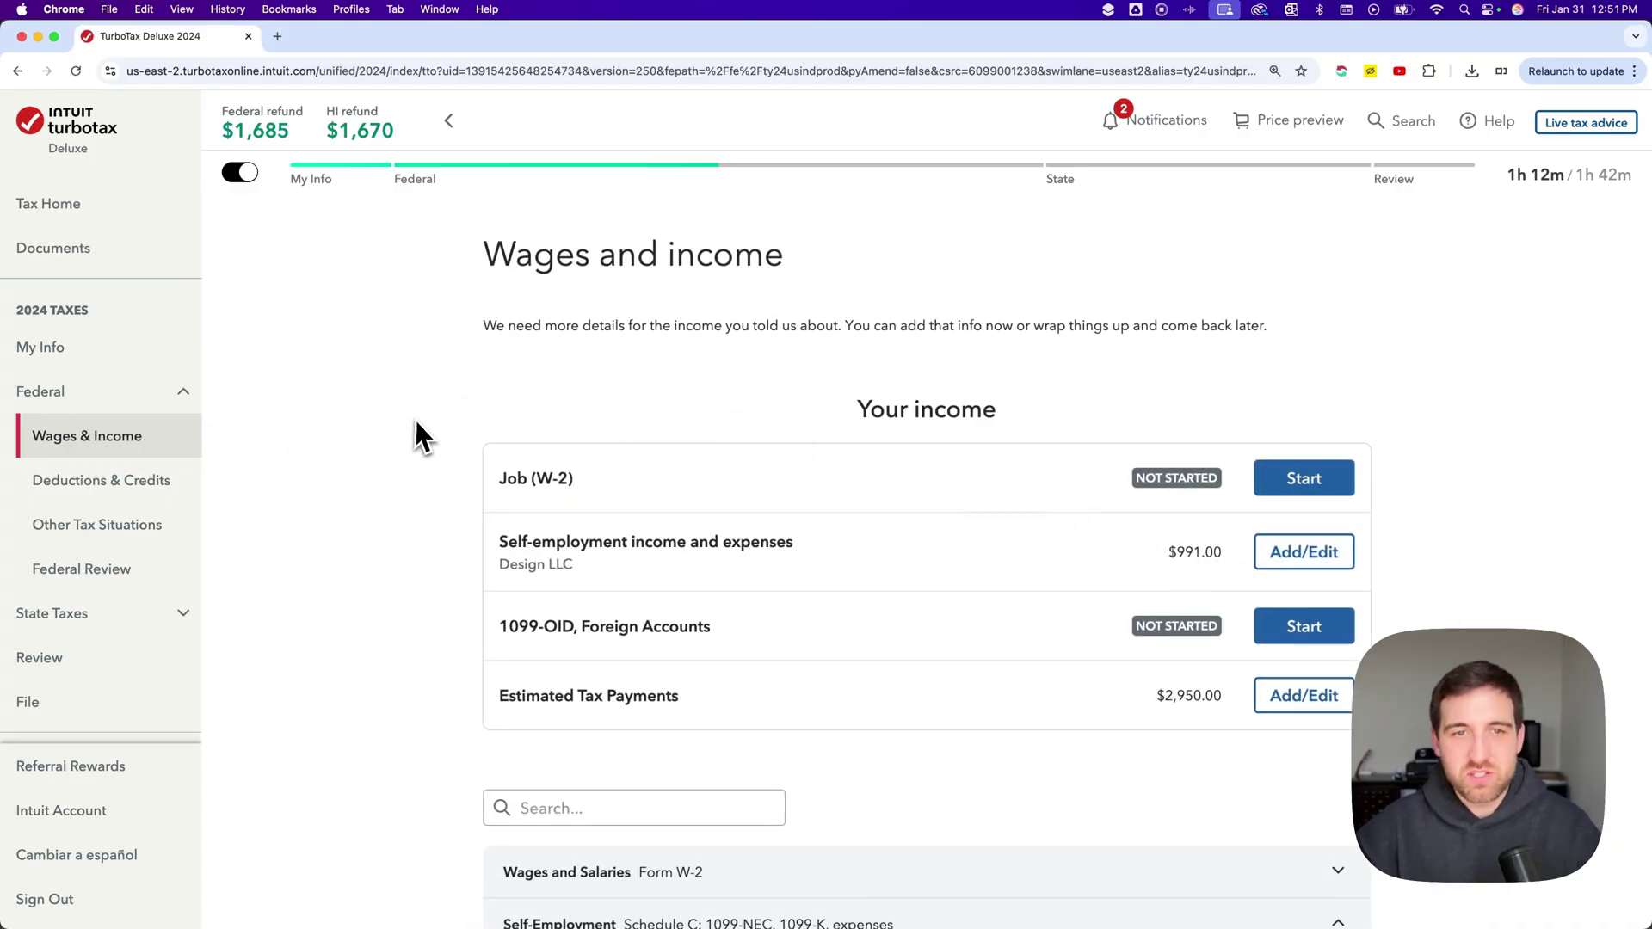
scroll(417, 424, "down", 3)
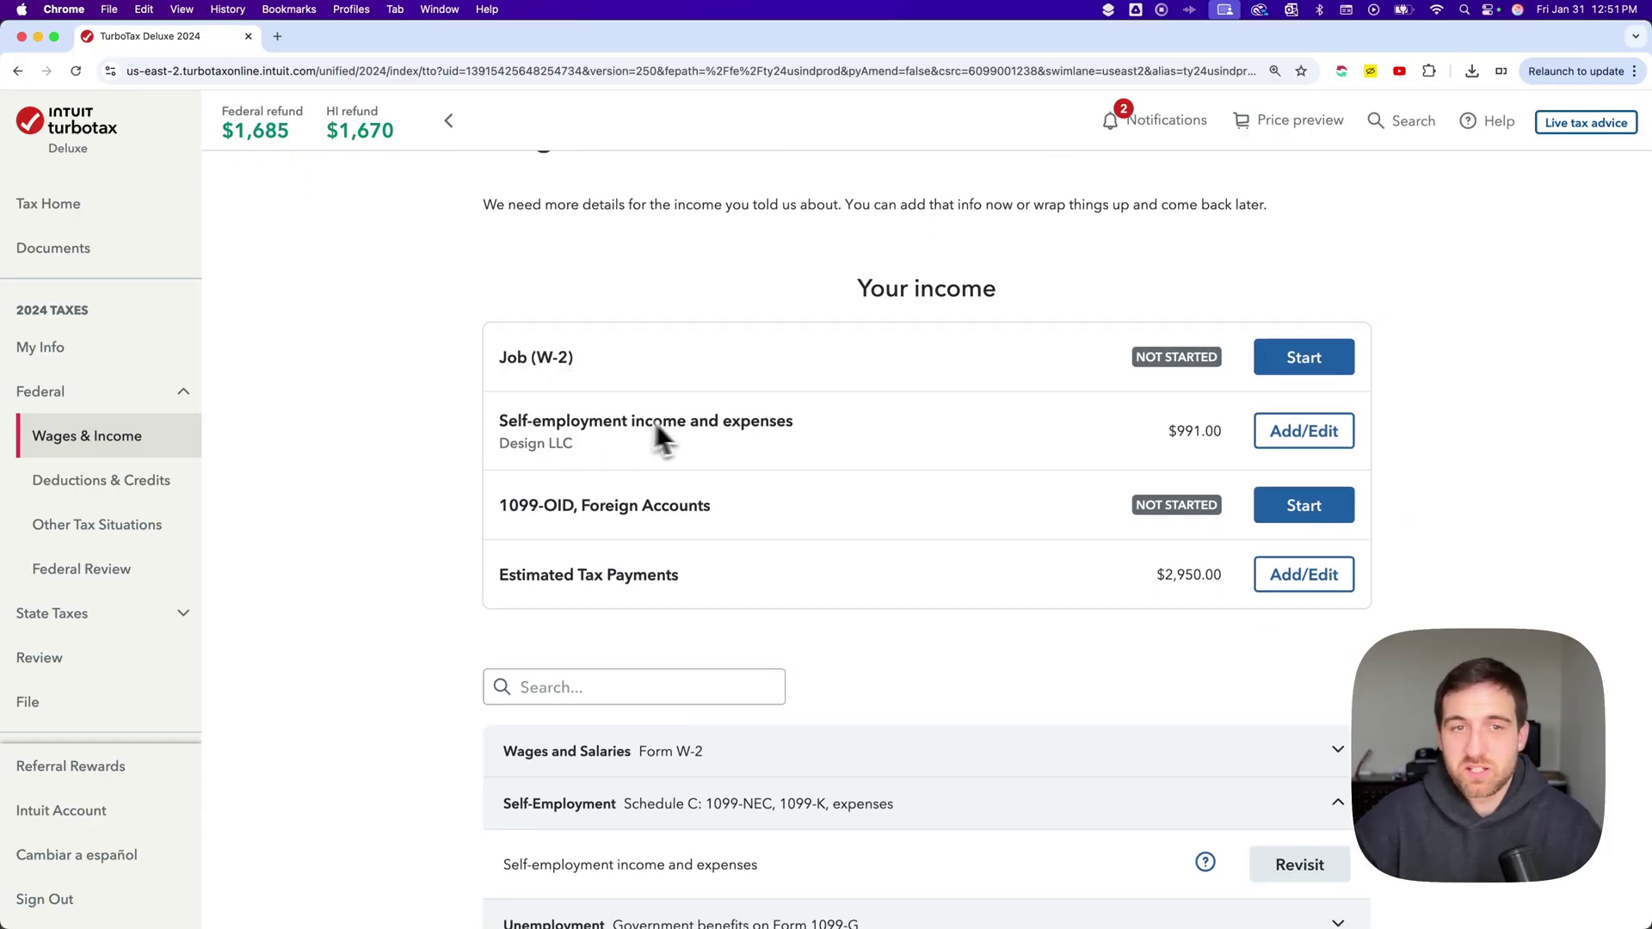
left_click_drag(1177, 433, 1233, 431)
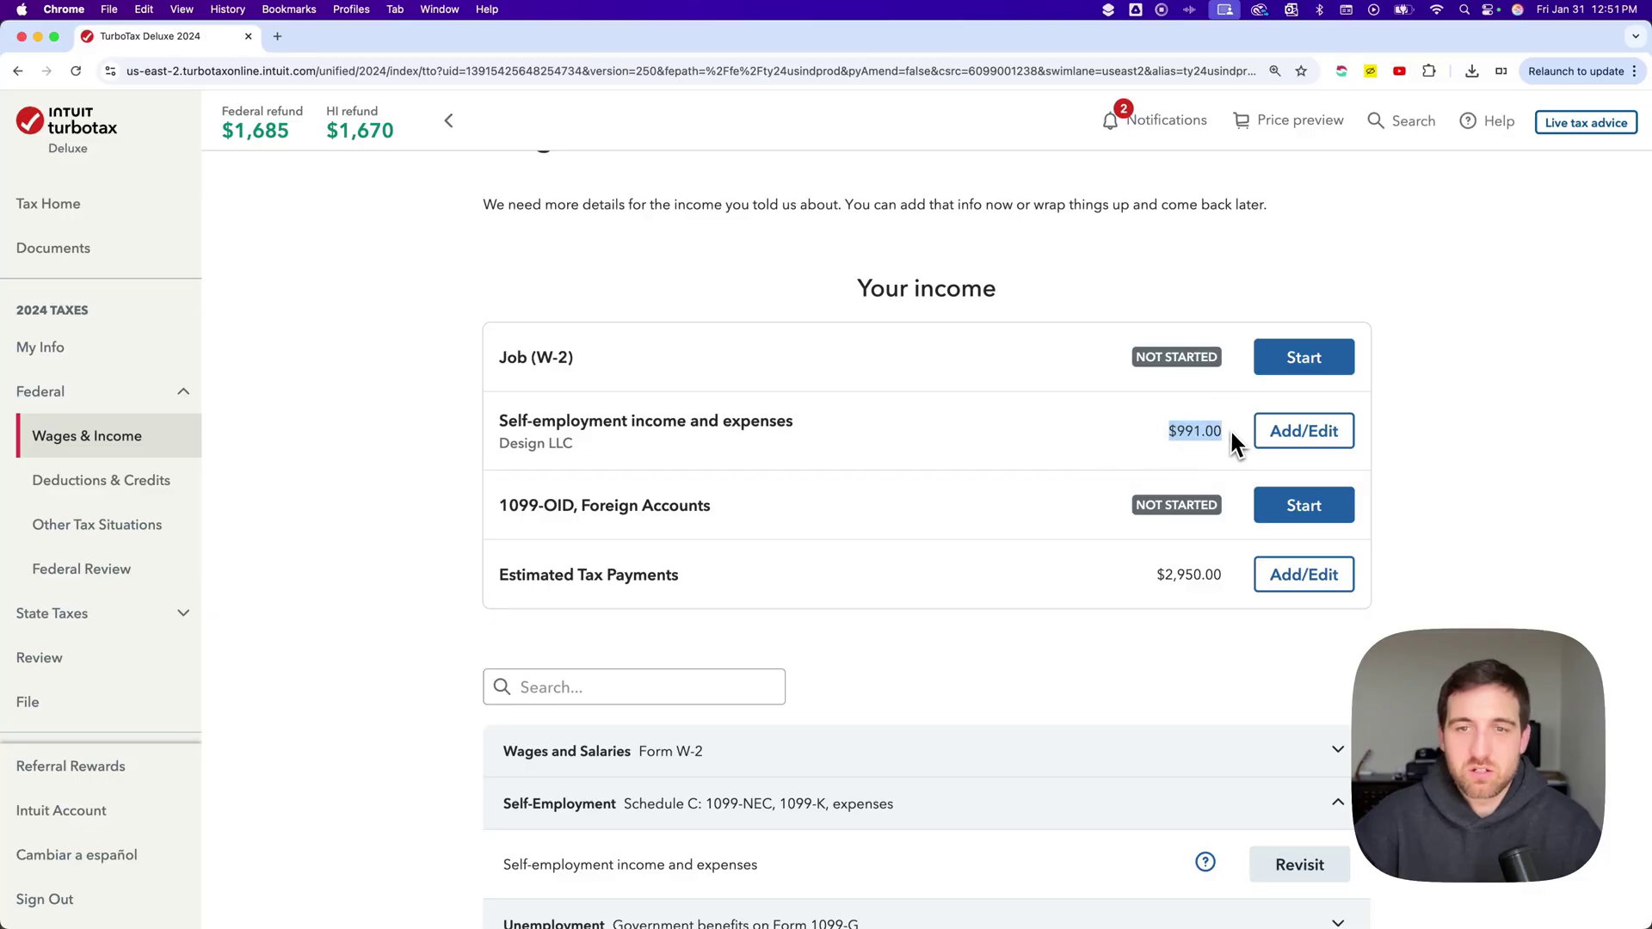
left_click(1017, 447)
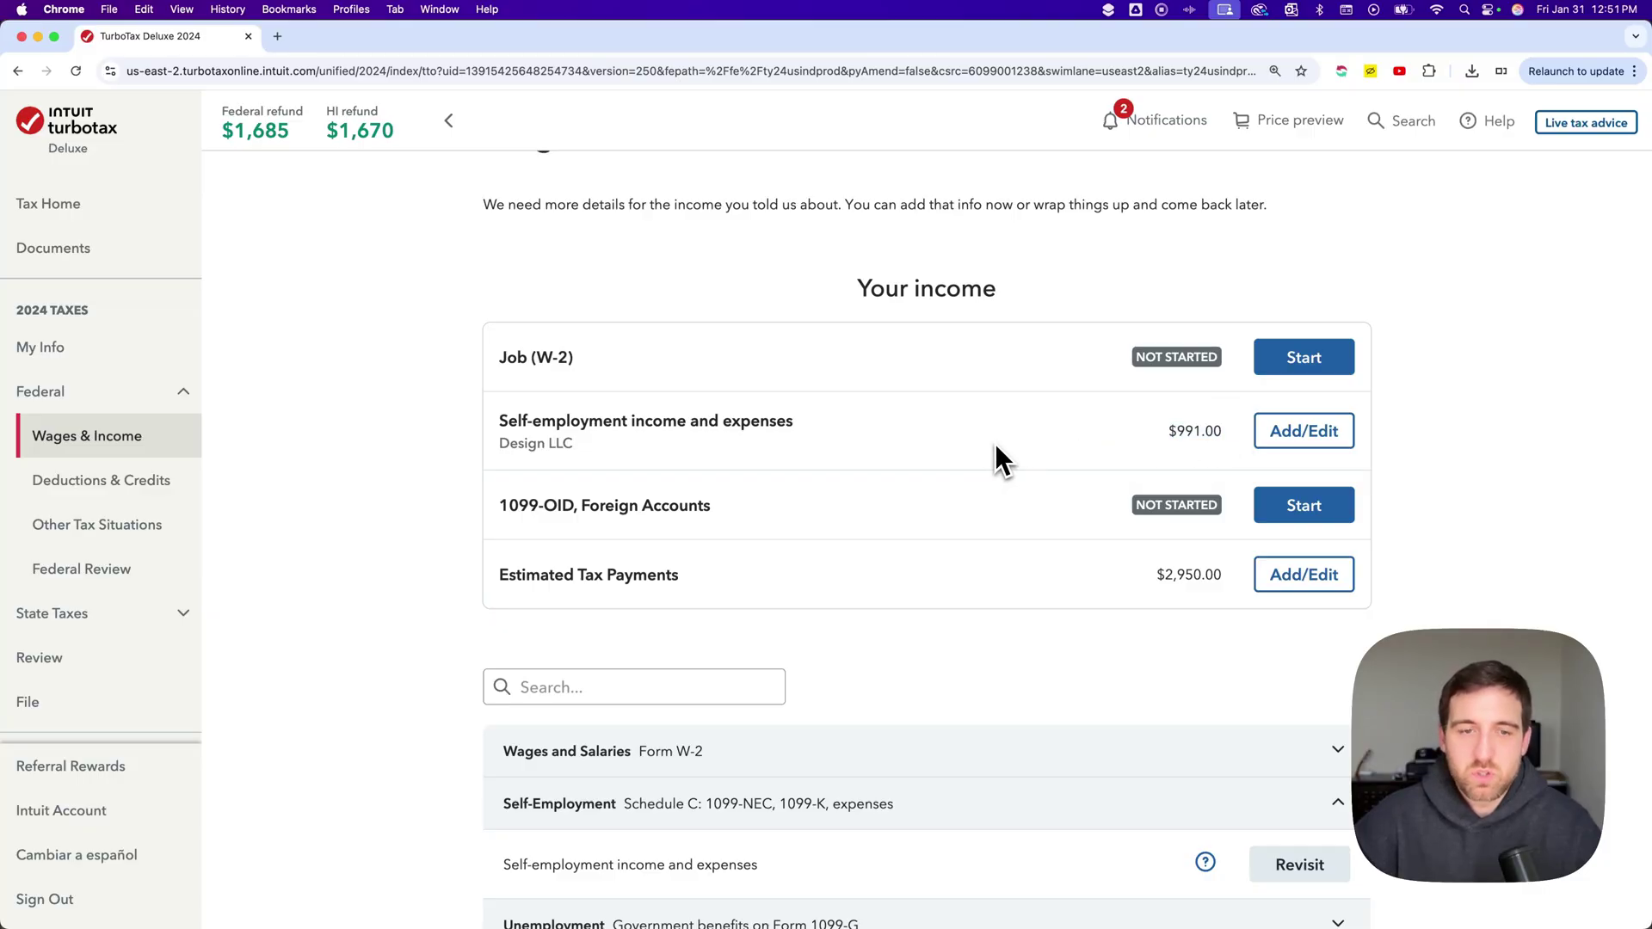
Step: Open the self-employment summary and expand the Graphic design card to check its $991.00 net income
left_click(1283, 430)
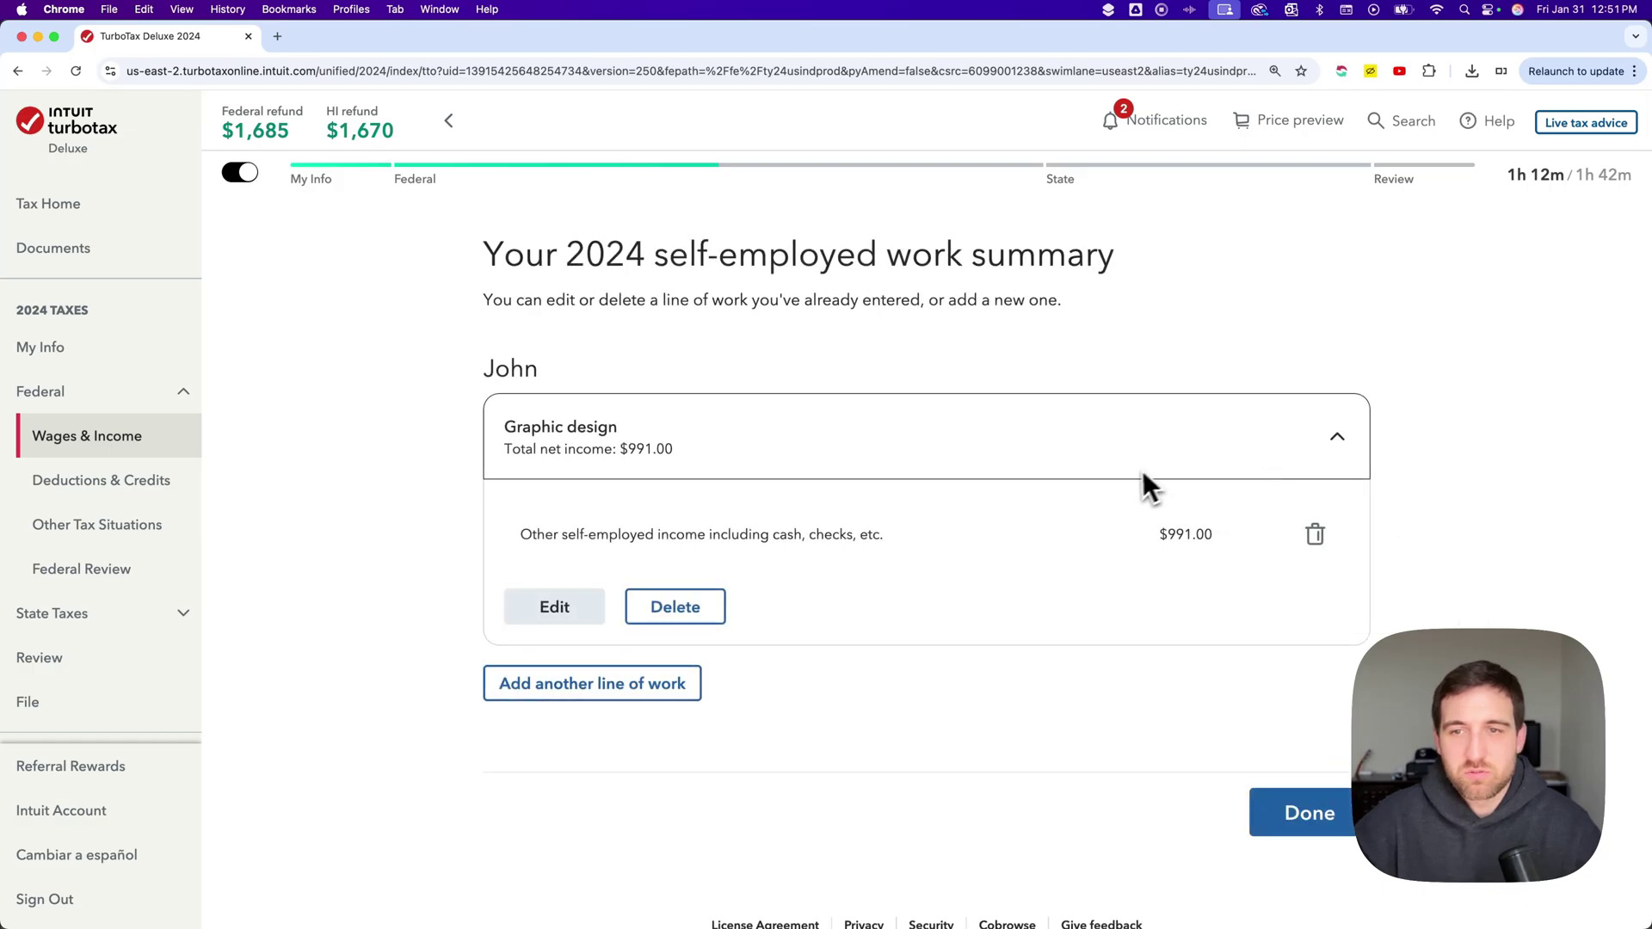
left_click(1335, 436)
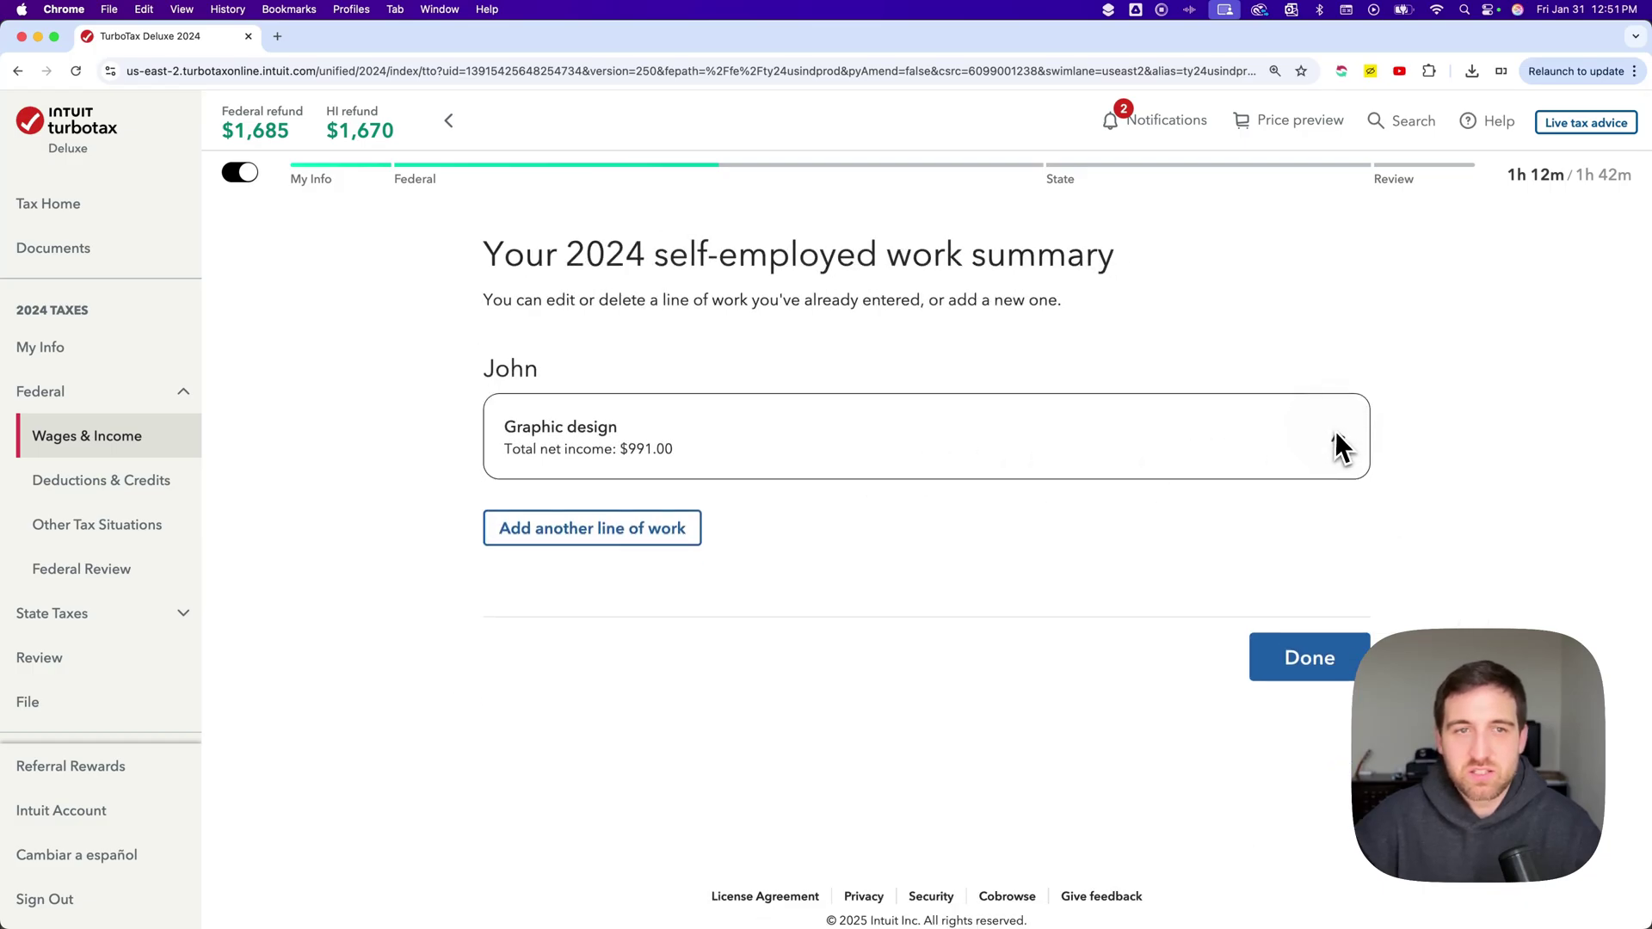
left_click_drag(503, 370, 539, 369)
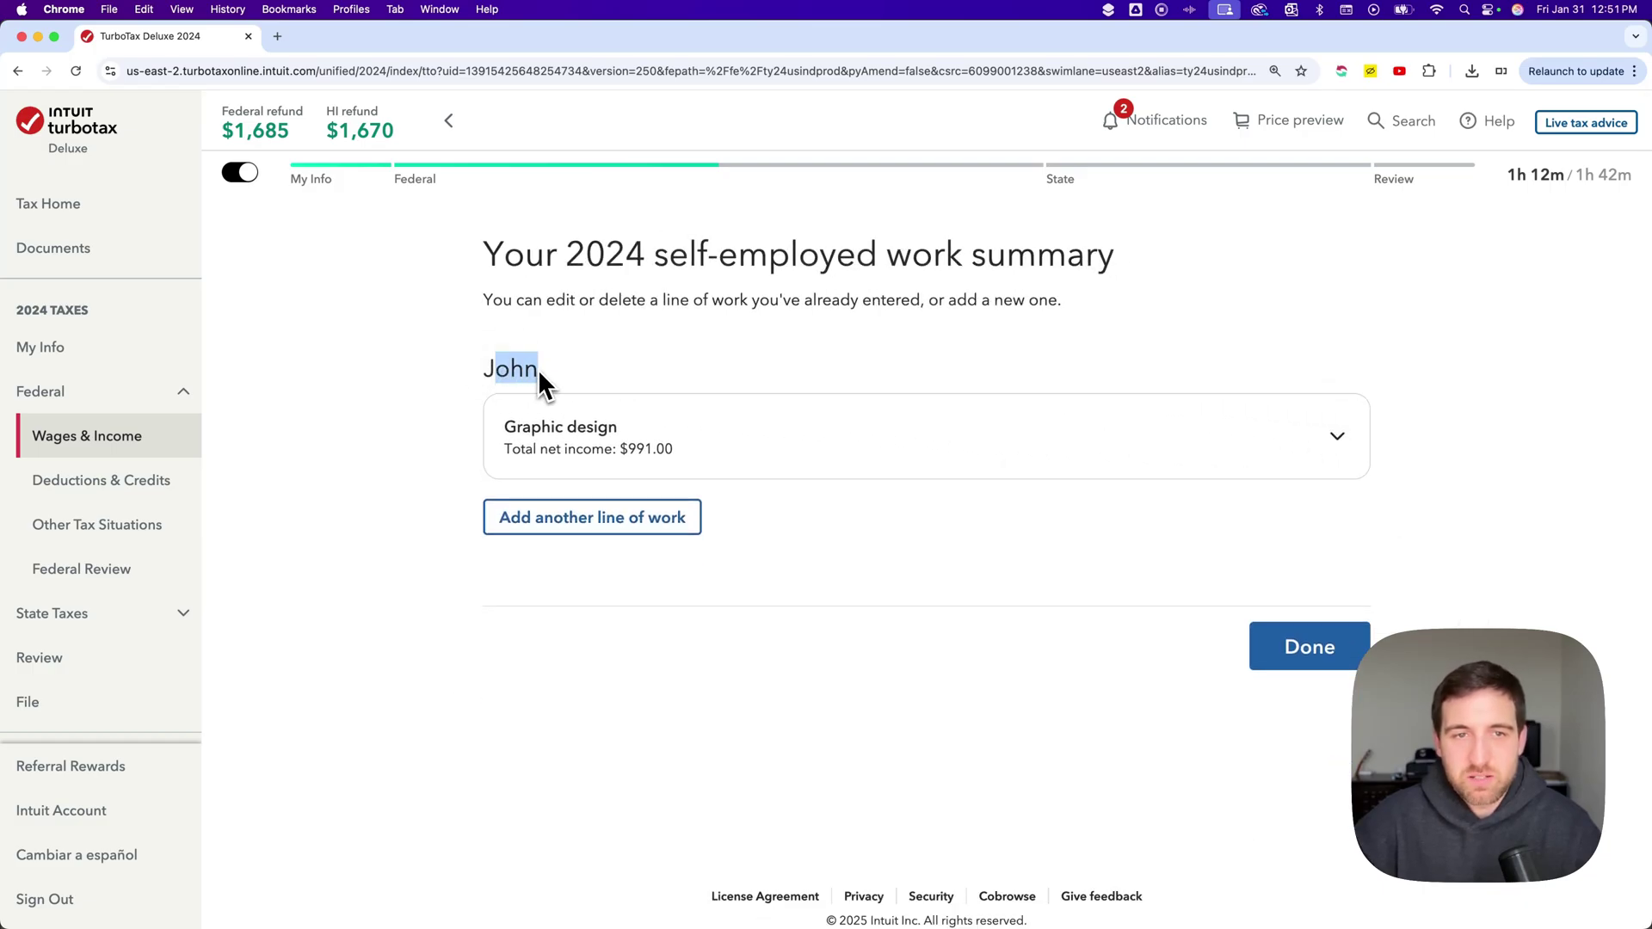
left_click(539, 370)
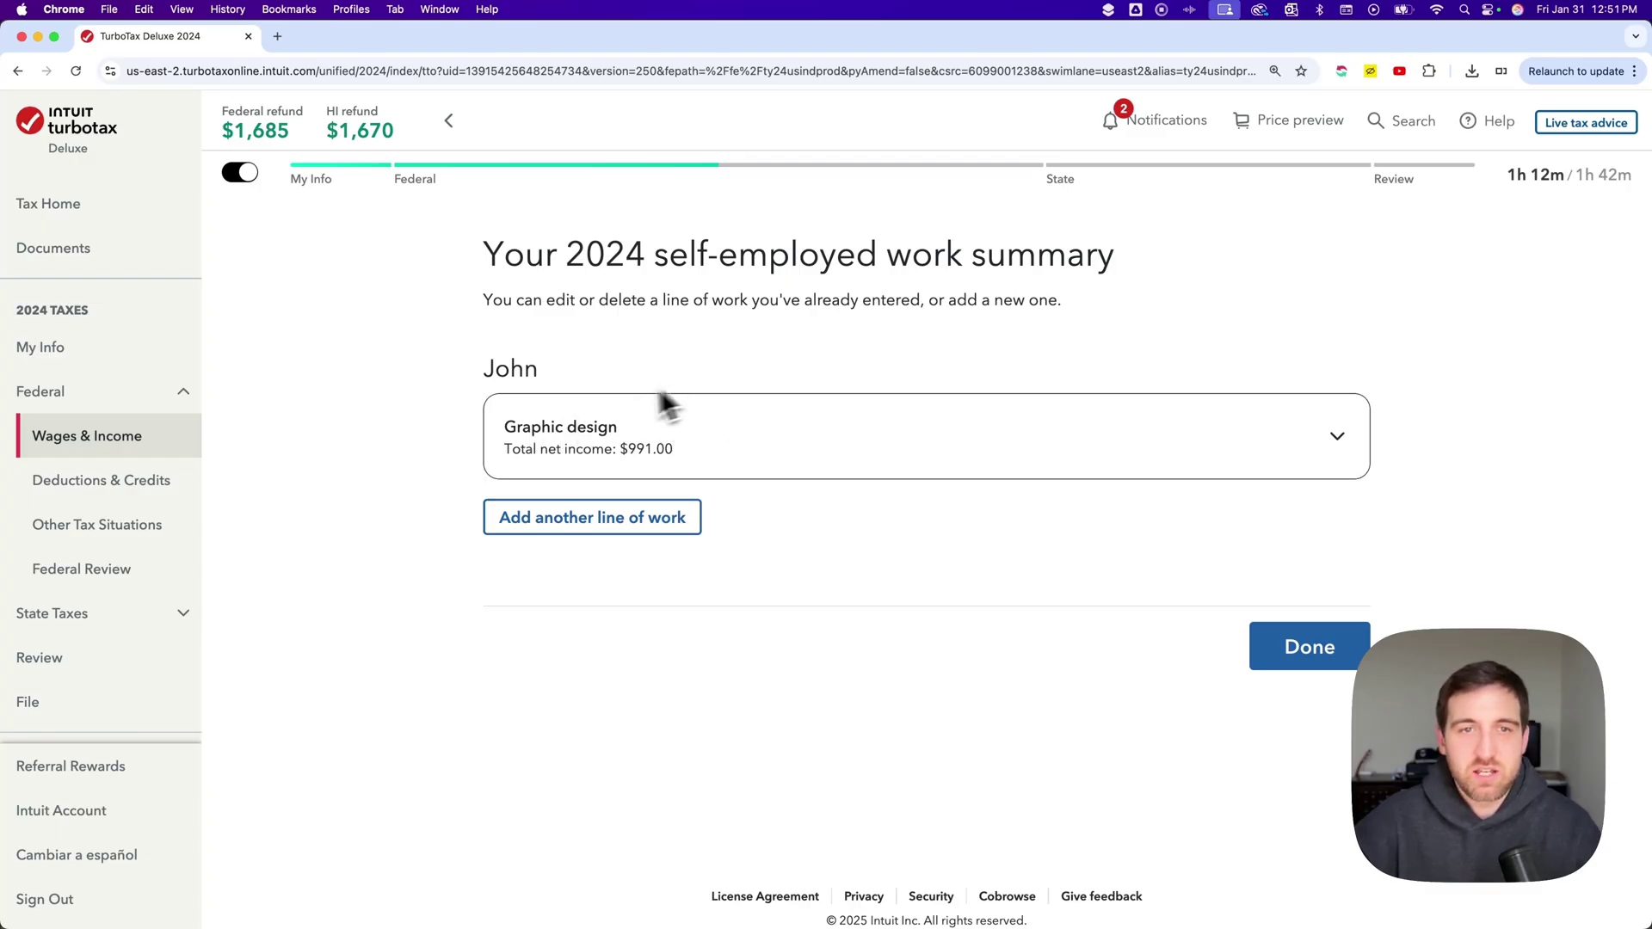
left_click(681, 431)
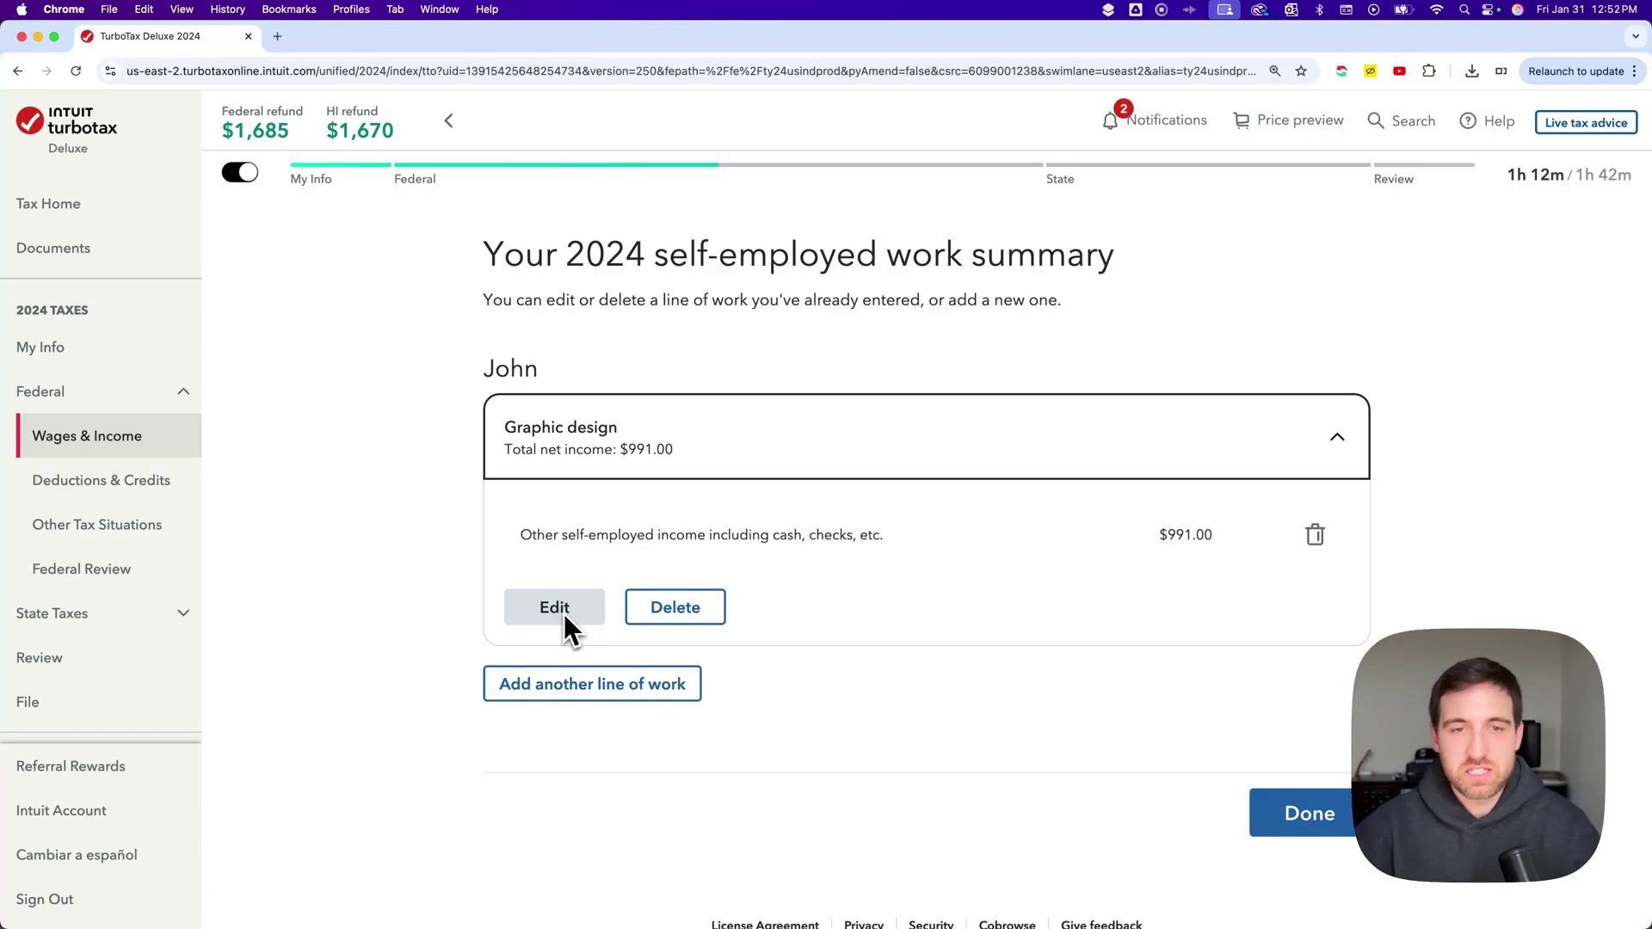
left_click(1339, 439)
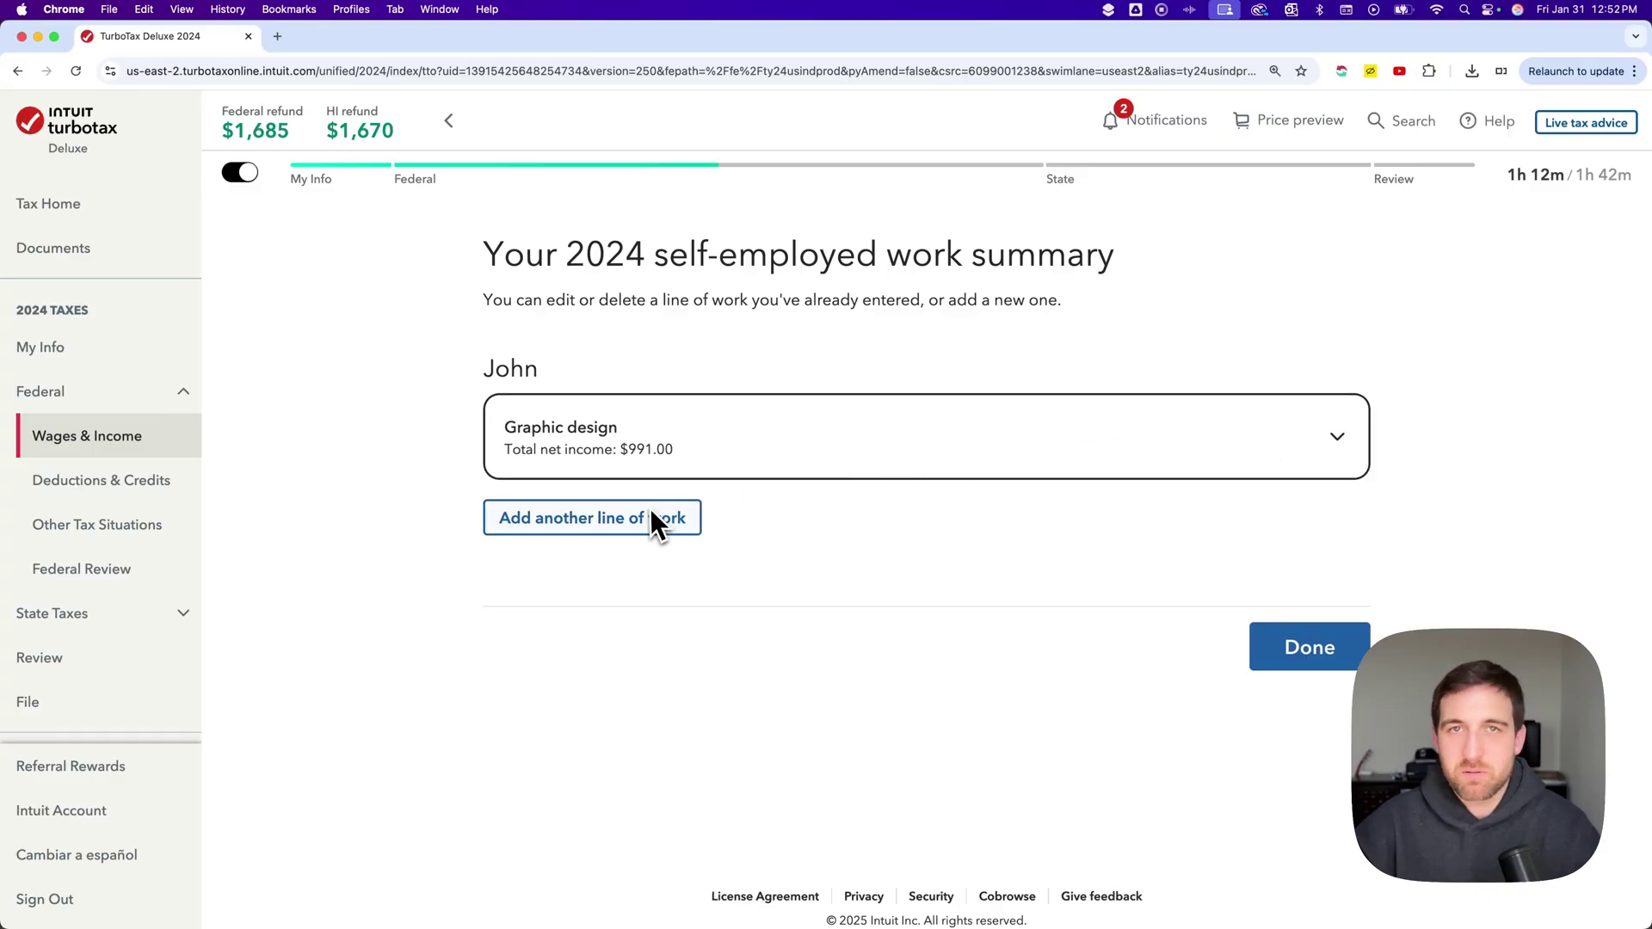